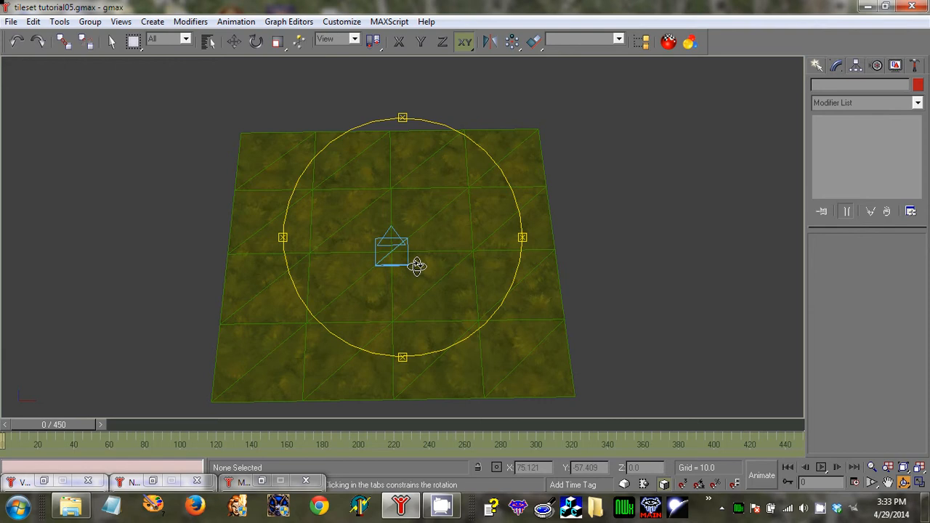
# Step: Select the flat grass tile's base helper and highlight its name to examine the naming pattern
pyautogui.rightClick(405, 265)
pyautogui.click(406, 266)
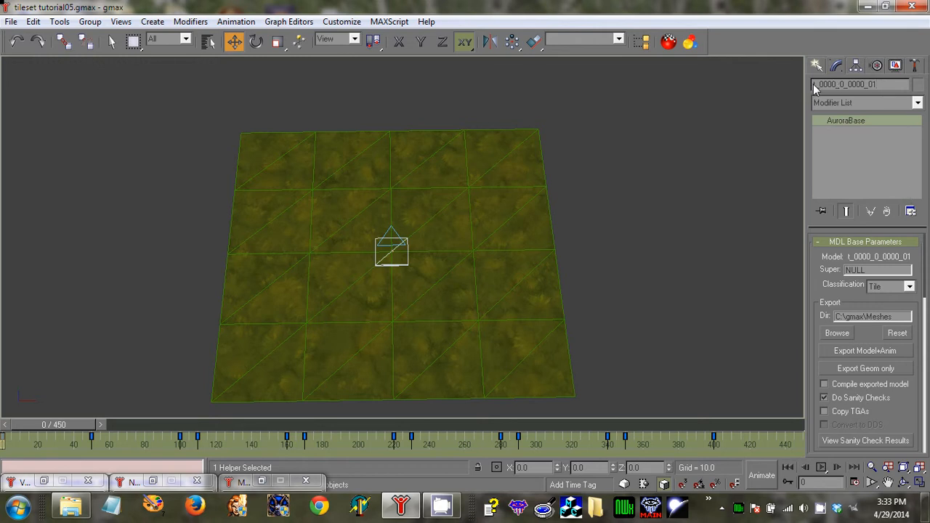
pyautogui.moveTo(817, 84); pyautogui.dragTo(883, 86)
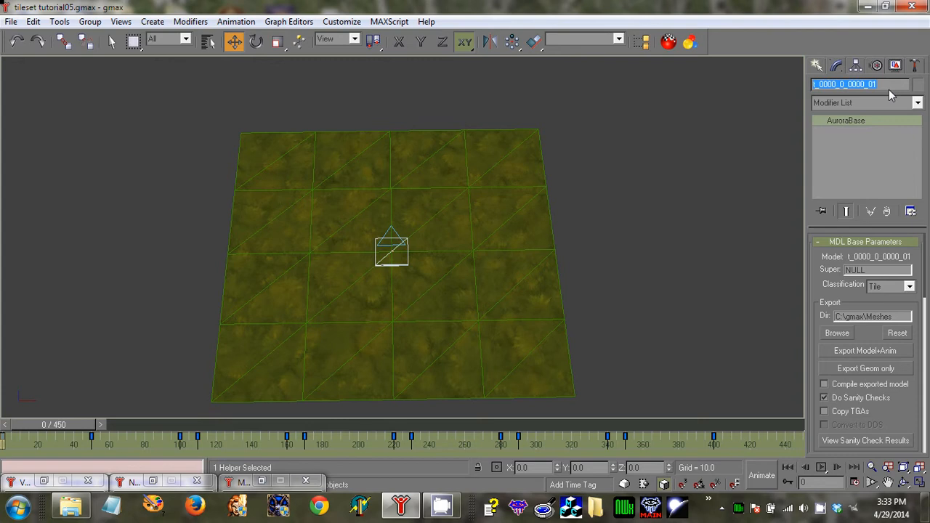
pyautogui.click(816, 85)
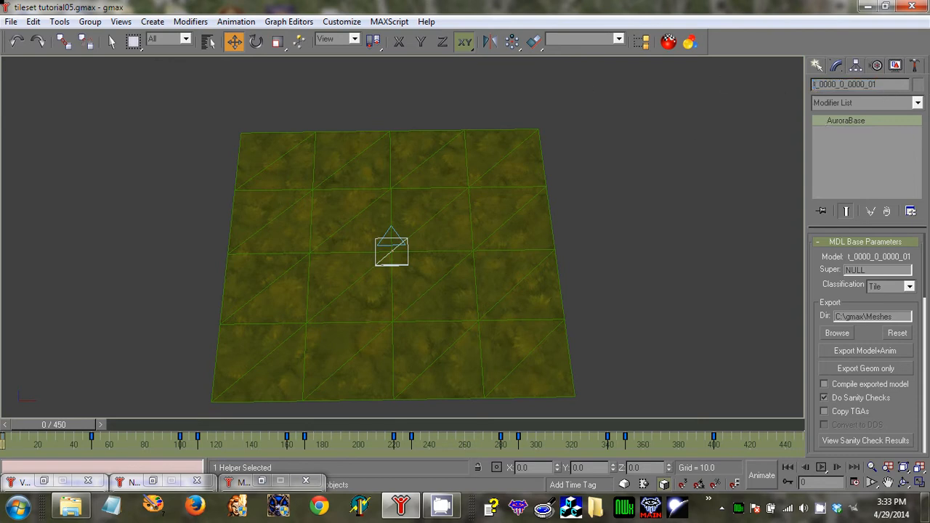
pyautogui.moveTo(827, 85); pyautogui.dragTo(836, 85)
pyautogui.moveTo(888, 84); pyautogui.dragTo(793, 84)
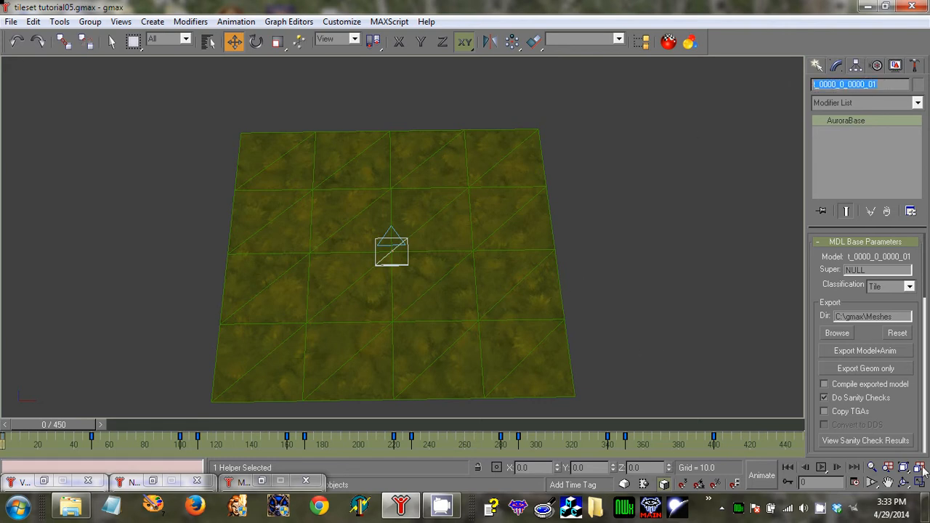
# Step: Examine the flat grass tile from several angles, selecting its base helper and its ground plane in turn
pyautogui.click(904, 482)
pyautogui.moveTo(407, 298); pyautogui.dragTo(418, 289)
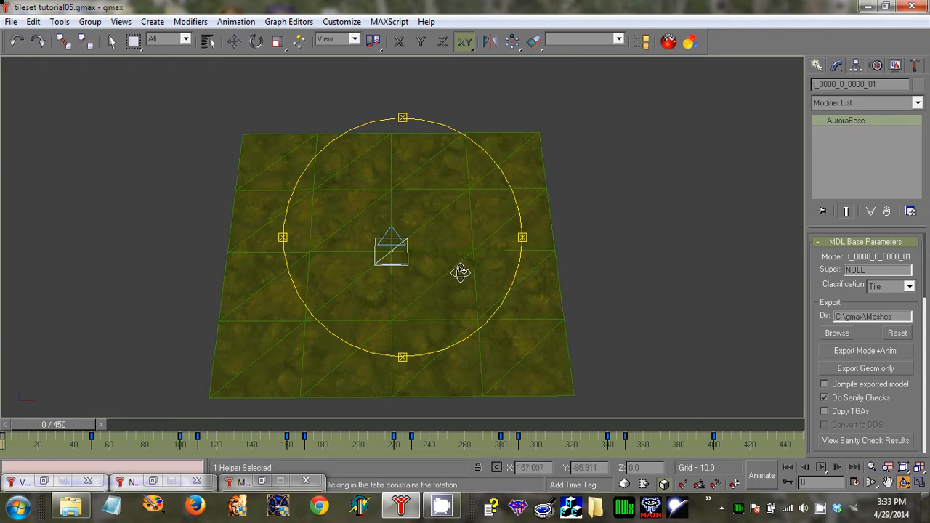
pyautogui.rightClick(596, 258)
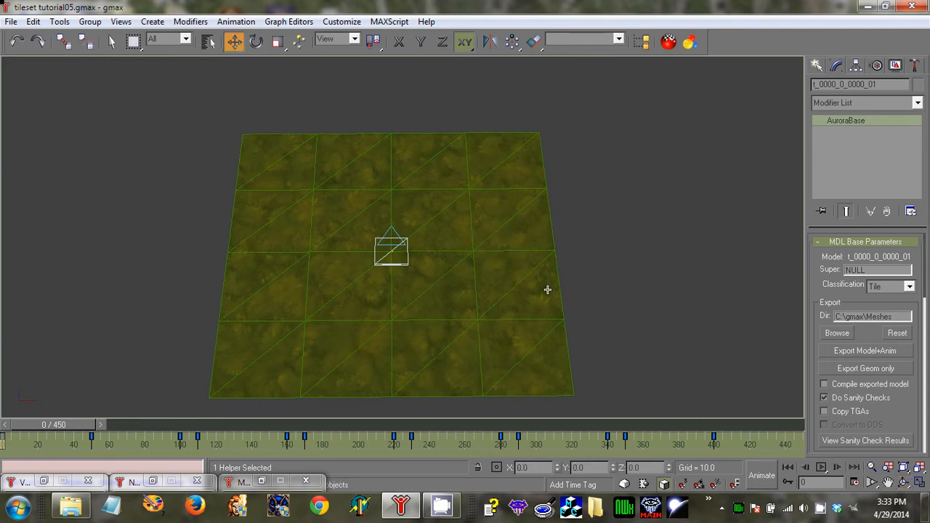
pyautogui.moveTo(534, 289); pyautogui.dragTo(523, 277, button='middle')
pyautogui.click(591, 254)
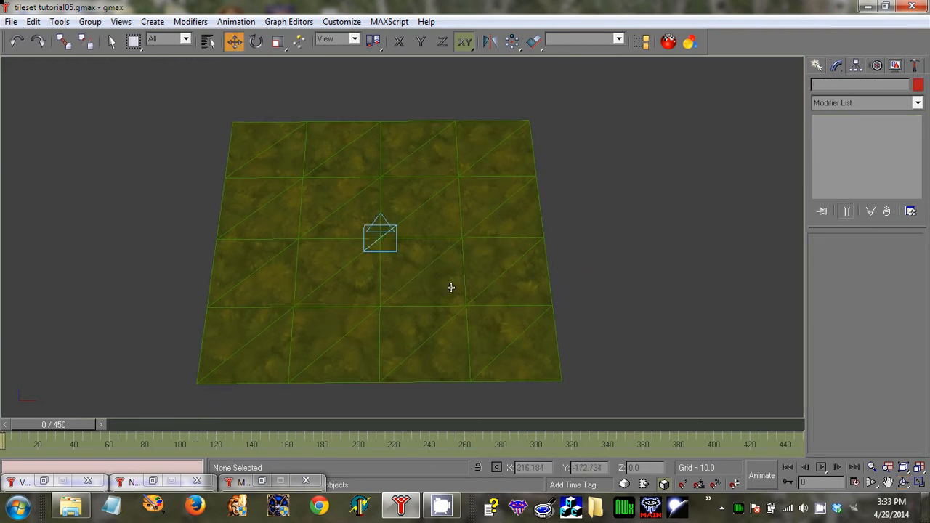
pyautogui.click(376, 248)
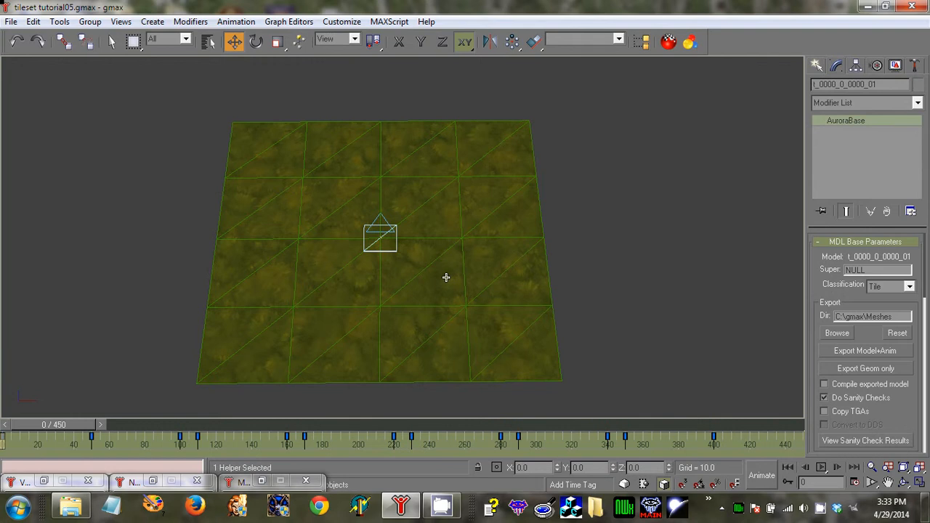
pyautogui.click(459, 177)
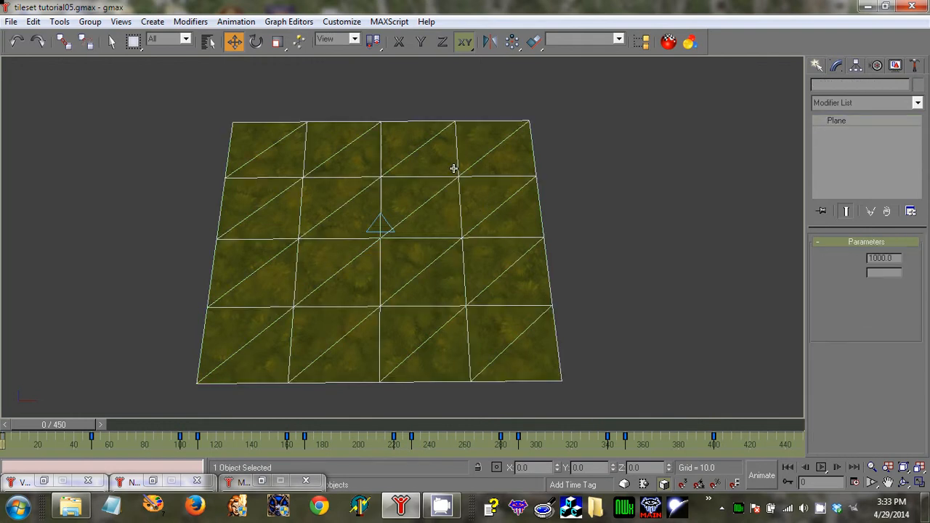
pyautogui.press('e')
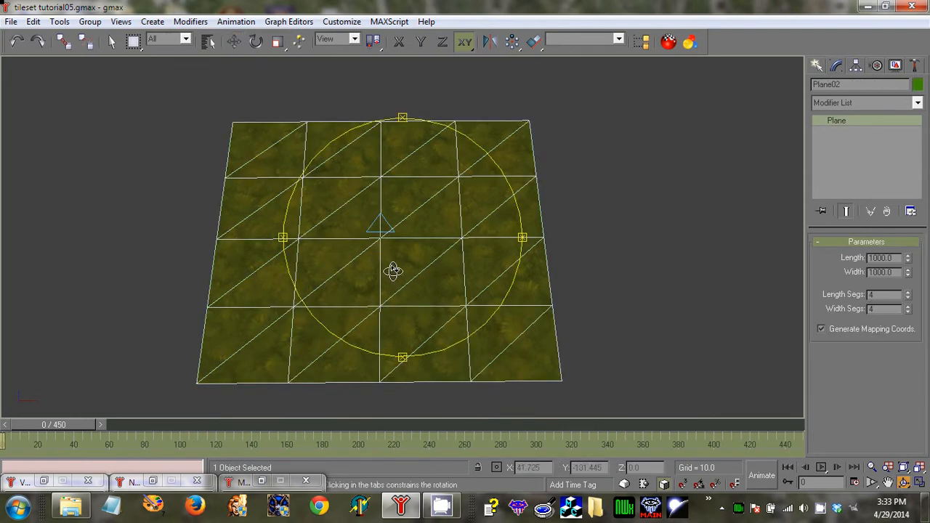
pyautogui.moveTo(388, 270); pyautogui.dragTo(421, 276)
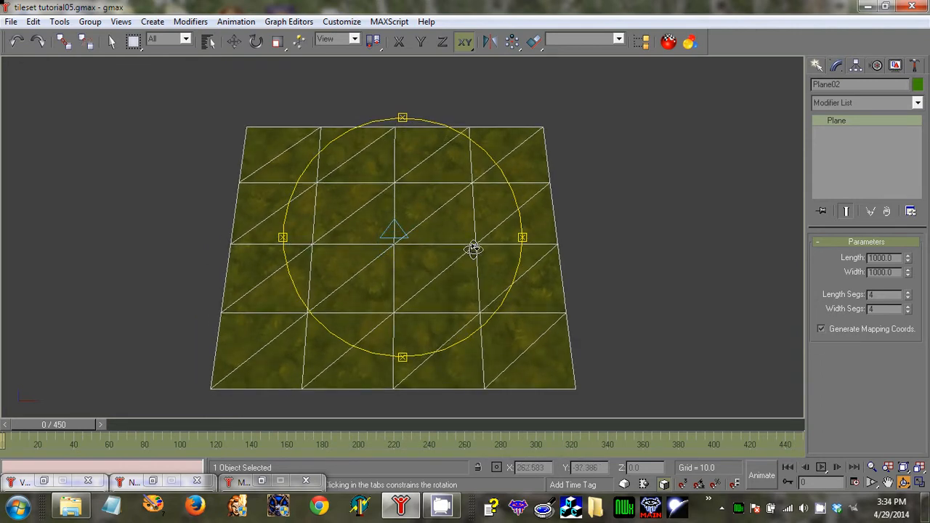
pyautogui.press('w')
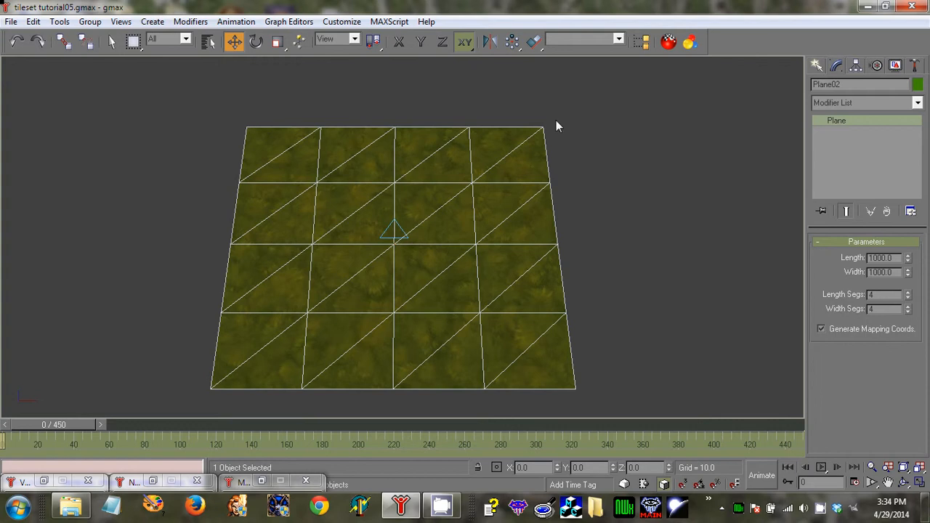
pyautogui.click(907, 484)
pyautogui.moveTo(440, 280); pyautogui.dragTo(432, 267)
pyautogui.rightClick(412, 259)
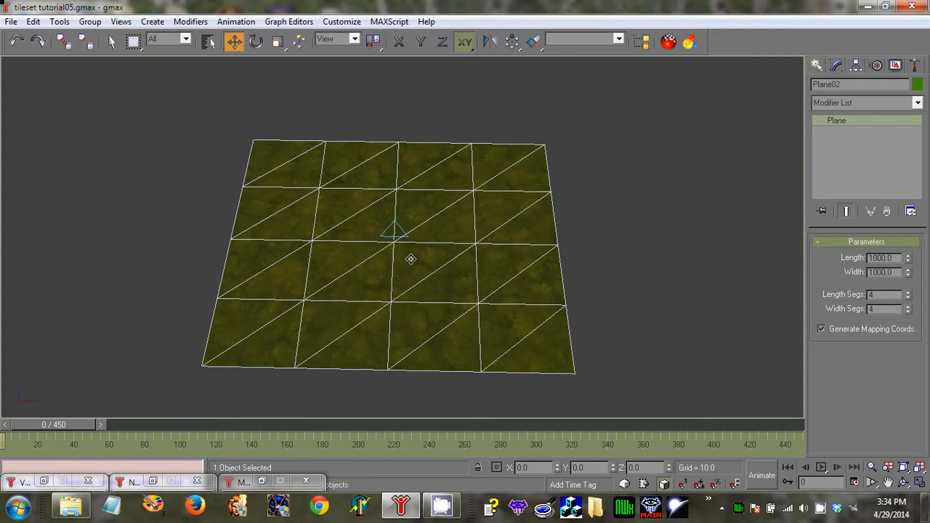
pyautogui.click(567, 249)
pyautogui.click(409, 254)
pyautogui.moveTo(569, 295); pyautogui.dragTo(486, 288, button='middle')
pyautogui.click(472, 278)
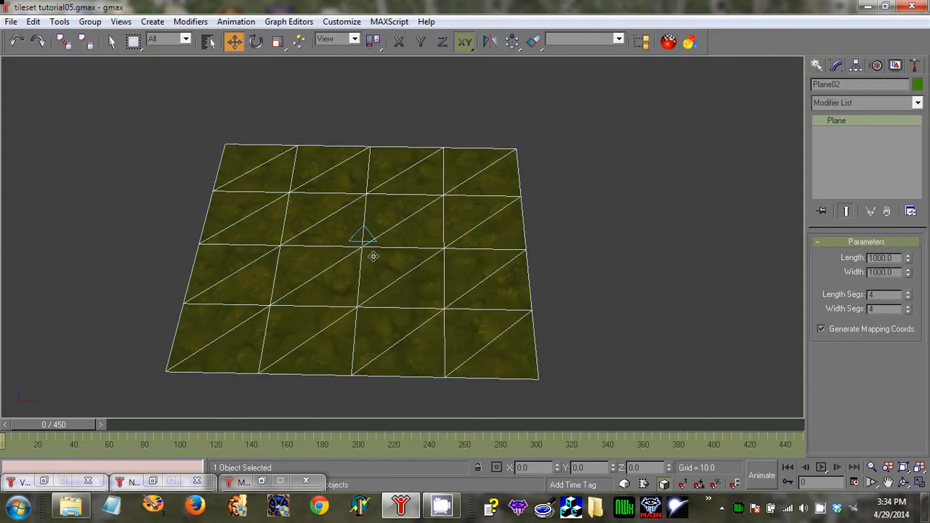
pyautogui.click(557, 270)
pyautogui.click(377, 263)
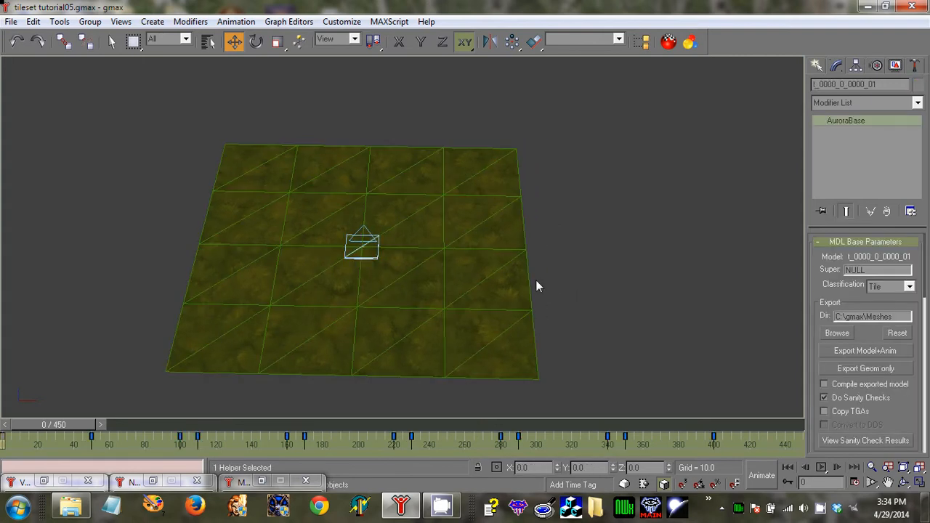
# Step: Examine the row of sloped and raised terrain tiles beyond the flat grass tile from different angles
pyautogui.click(904, 481)
pyautogui.moveTo(442, 297); pyautogui.dragTo(429, 226)
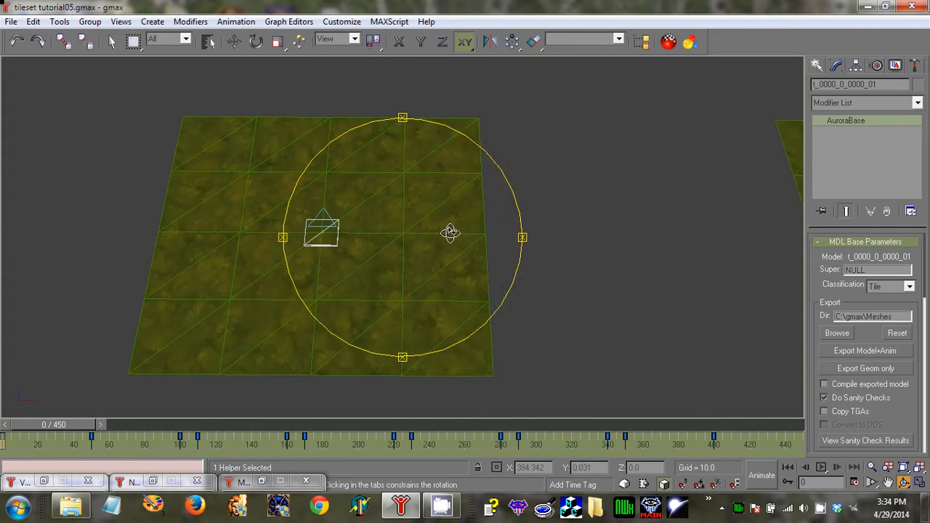
pyautogui.rightClick(452, 233)
pyautogui.moveTo(578, 276); pyautogui.dragTo(370, 283, button='middle')
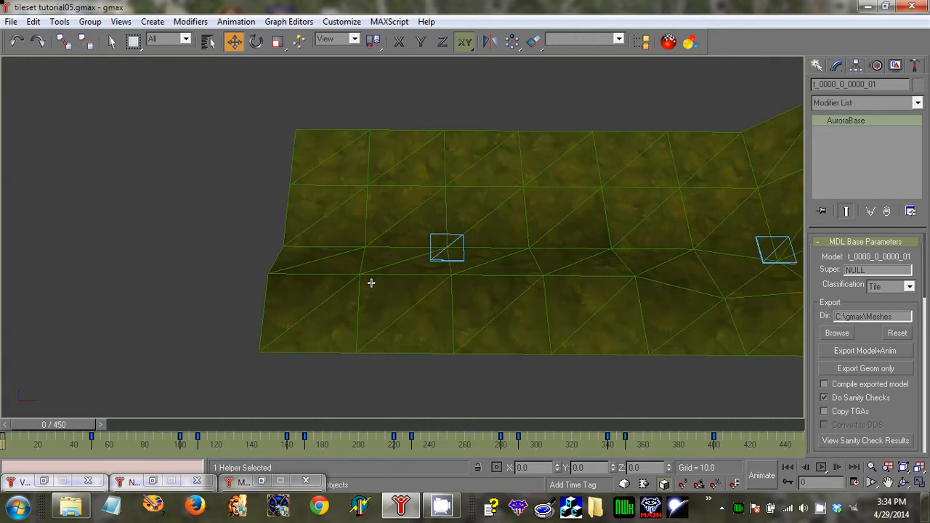
pyautogui.click(904, 482)
pyautogui.moveTo(394, 218); pyautogui.dragTo(592, 348)
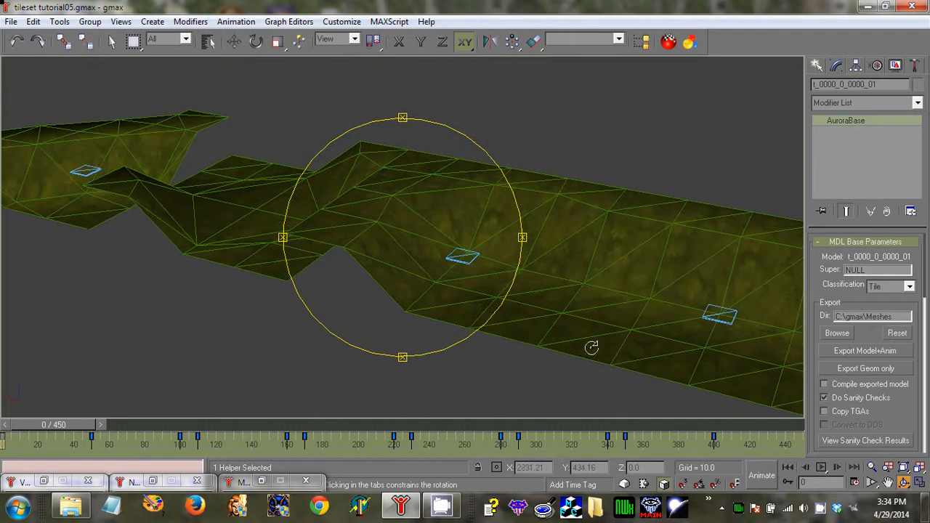
pyautogui.moveTo(474, 308); pyautogui.dragTo(305, 251)
pyautogui.press('w')
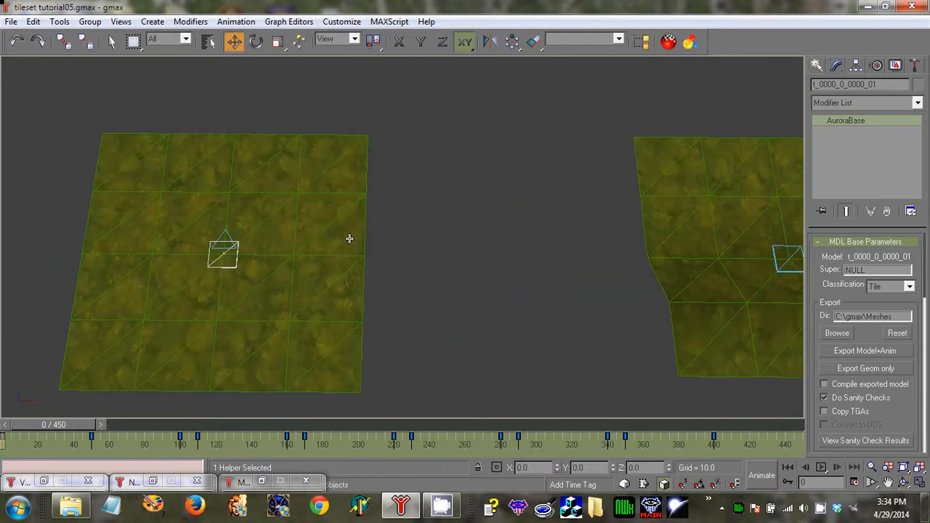
# Step: Clone the flat tile's base helper as a copy named t_0001_0_0000_01 and set its X position to 1000
pyautogui.click(419, 270)
pyautogui.click(234, 263)
pyautogui.click(34, 22)
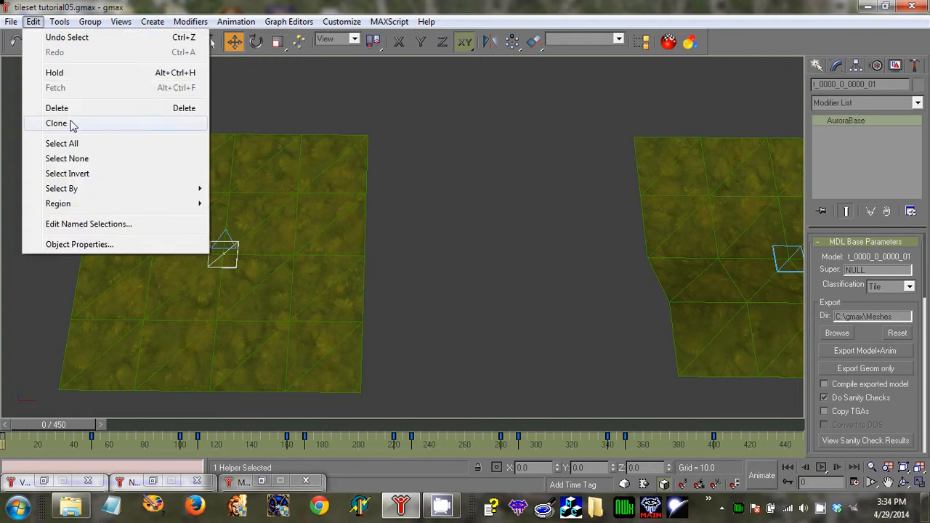
pyautogui.click(71, 124)
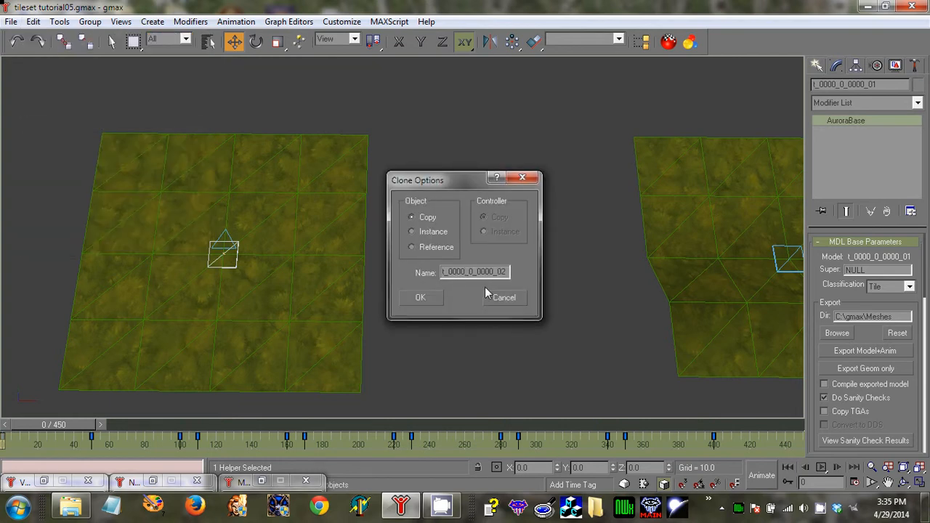
pyautogui.write('1')
pyautogui.moveTo(459, 272); pyautogui.dragTo(464, 273)
pyautogui.moveTo(468, 271); pyautogui.dragTo(509, 272)
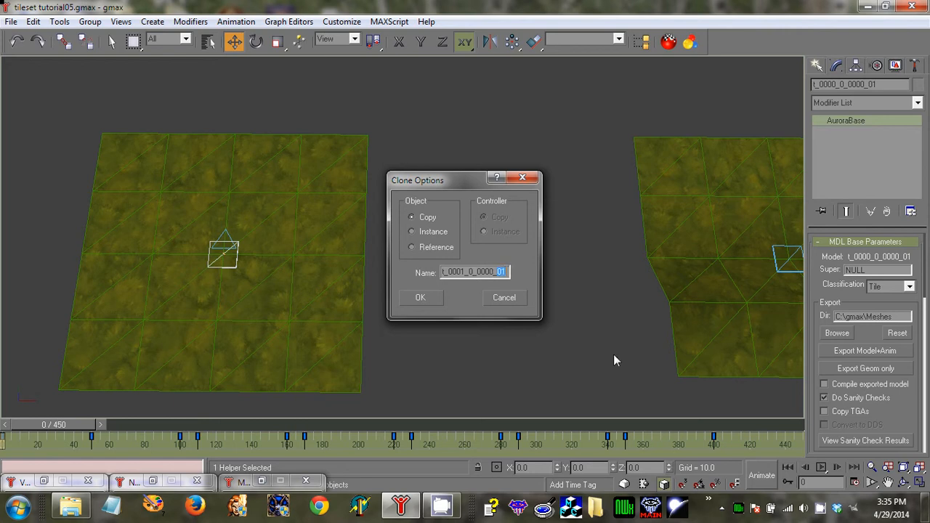
pyautogui.click(429, 300)
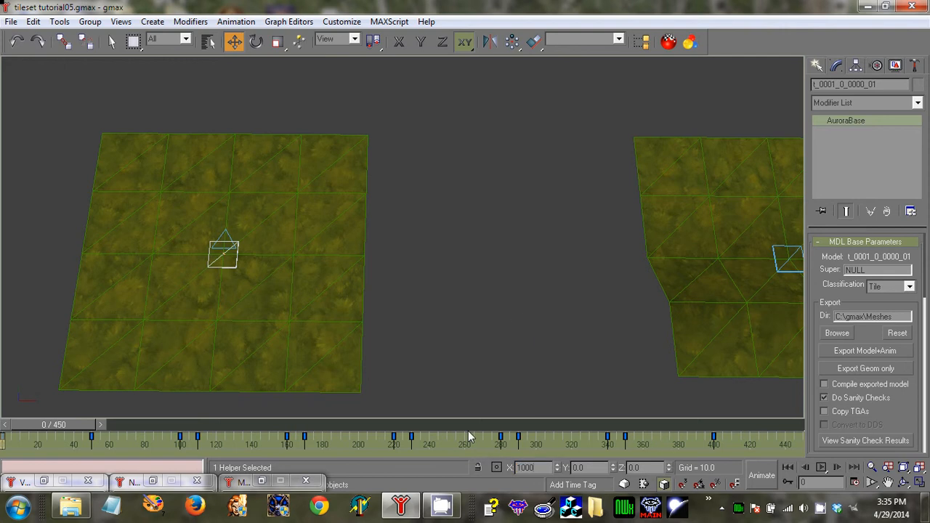
pyautogui.write('1000')
pyautogui.press('Return')
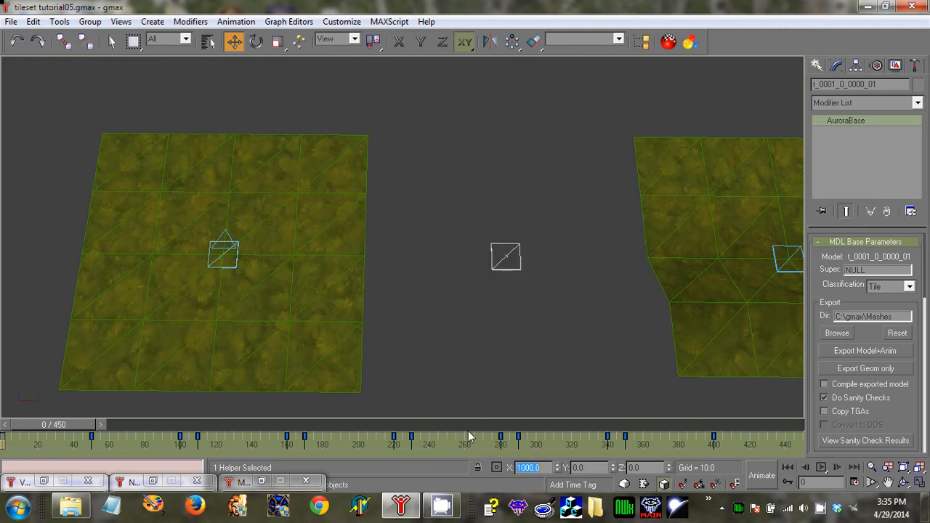
# Step: Clone the flat tile's ground plane and set the copy's X position to 1000
pyautogui.click(316, 230)
pyautogui.click(34, 22)
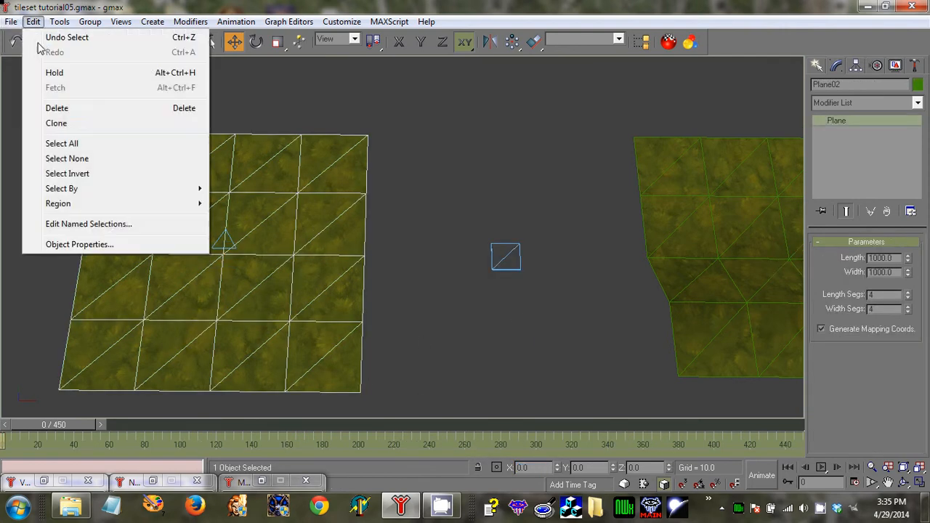
pyautogui.click(67, 129)
pyautogui.click(420, 300)
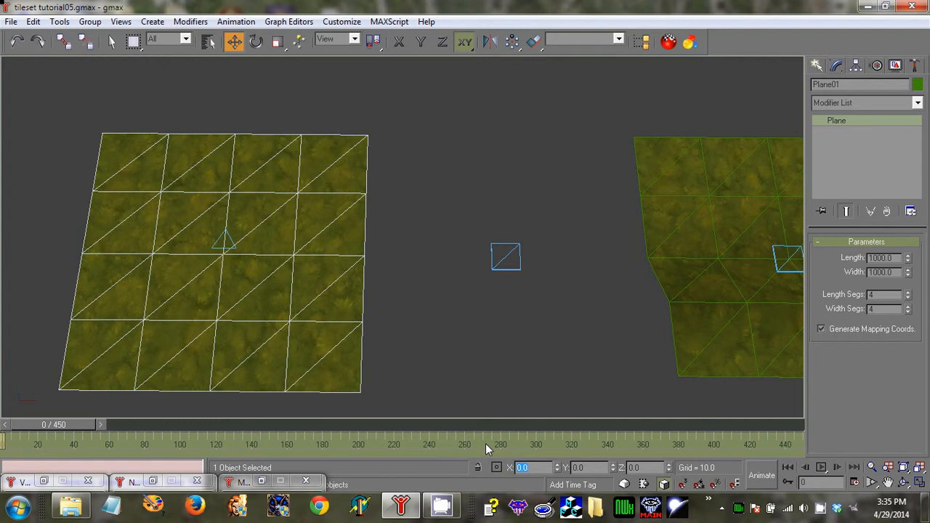
pyautogui.write('1000')
pyautogui.press('Return')
# Step: Link the cloned ground plane to the new base helper as its parent and clear the selection
pyautogui.moveTo(640, 195); pyautogui.dragTo(559, 194, button='middle')
pyautogui.click(64, 41)
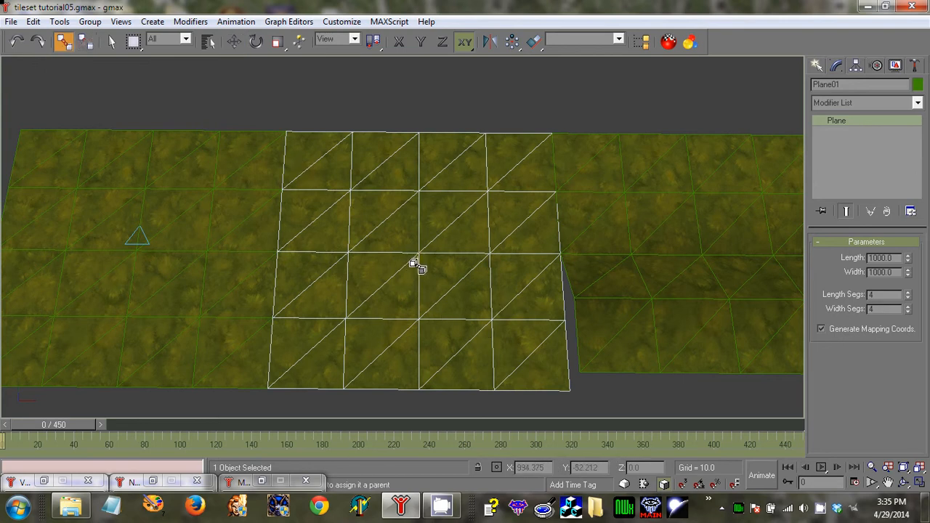
pyautogui.click(112, 42)
pyautogui.click(436, 129)
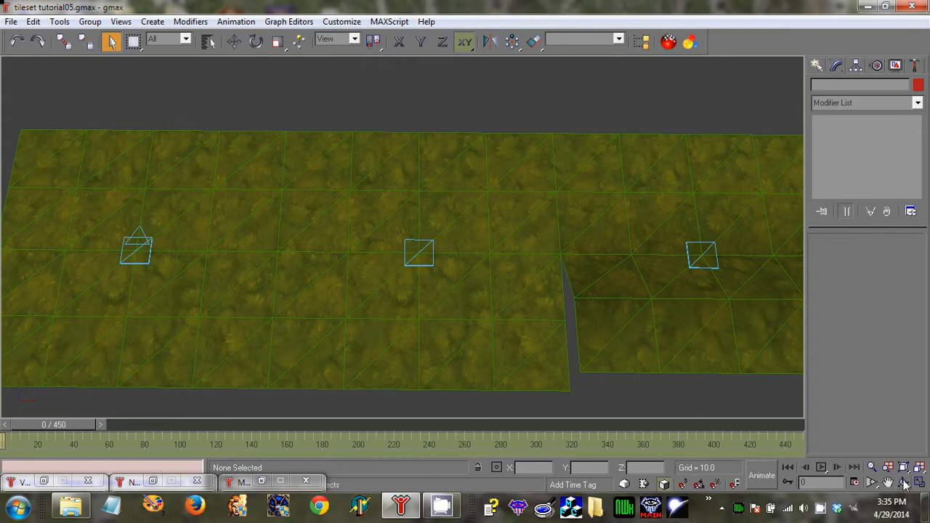
# Step: Convert the cloned ground plane in the middle of the row to an editable mesh
pyautogui.click(905, 485)
pyautogui.moveTo(426, 239); pyautogui.dragTo(426, 204)
pyautogui.rightClick(443, 266)
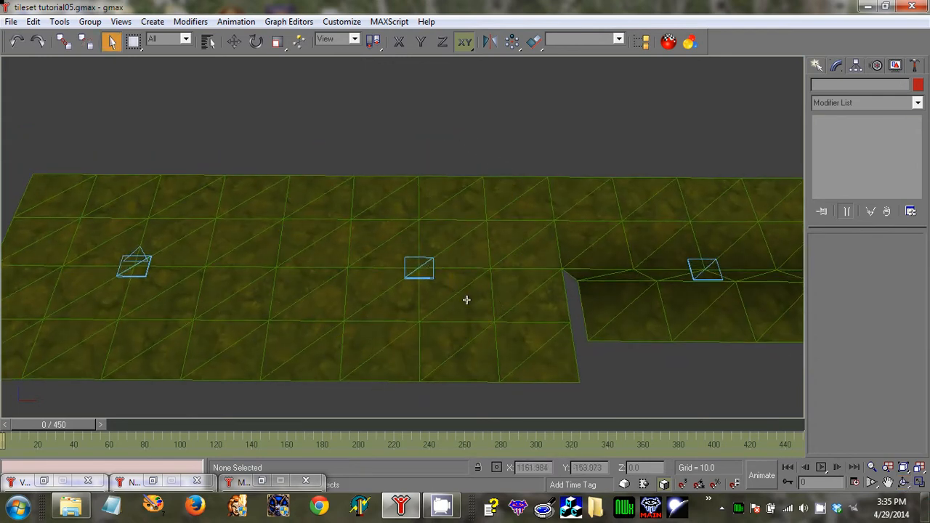
pyautogui.click(472, 304)
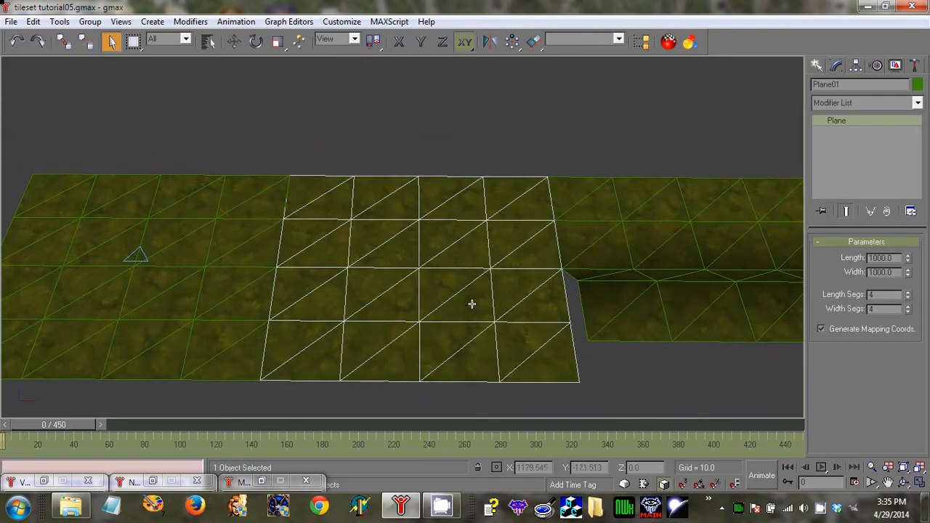
pyautogui.rightClick(465, 225)
pyautogui.moveTo(494, 331)
pyautogui.click(612, 332)
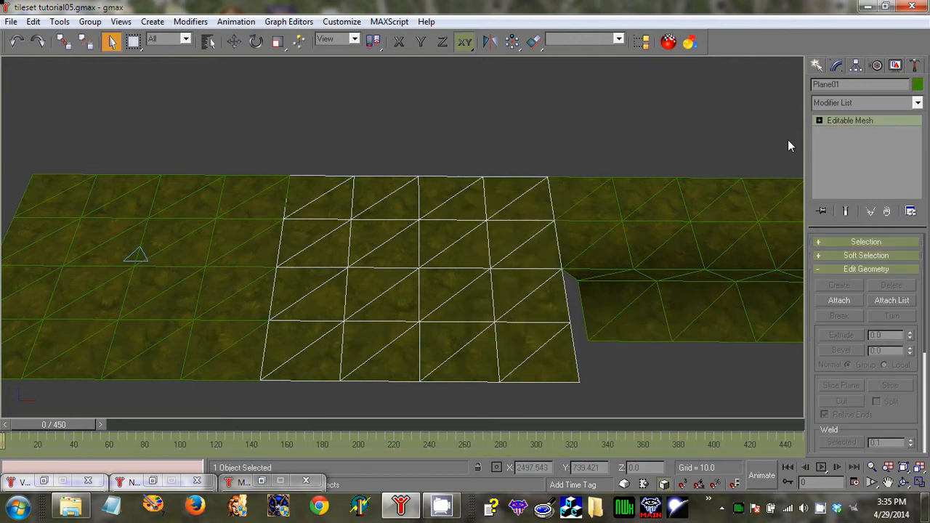
# Step: Select the near-right corner vertices of the cloned ground mesh and switch coordinate entry to relative offset mode
pyautogui.click(819, 121)
pyautogui.click(845, 131)
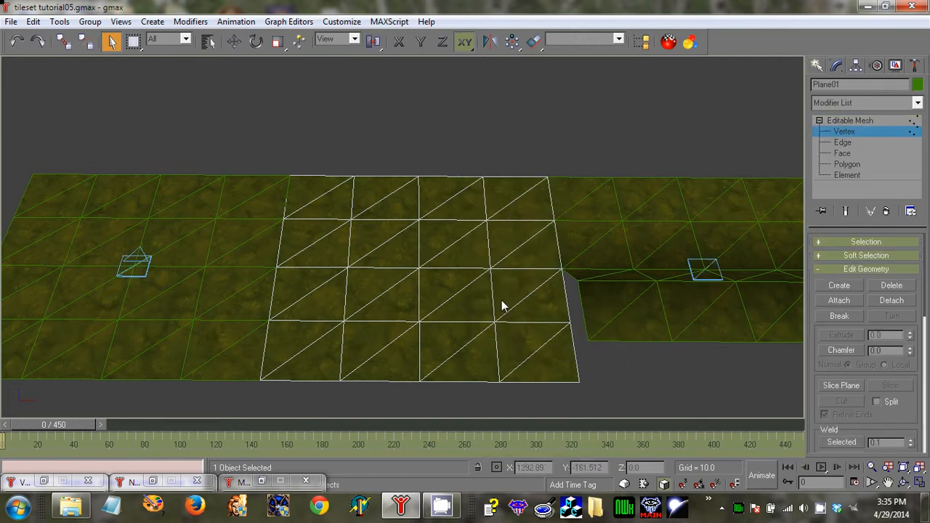
pyautogui.moveTo(483, 301); pyautogui.dragTo(591, 405)
pyautogui.click(497, 469)
pyautogui.press('1')
pyautogui.rightClick(523, 305)
pyautogui.click(536, 322)
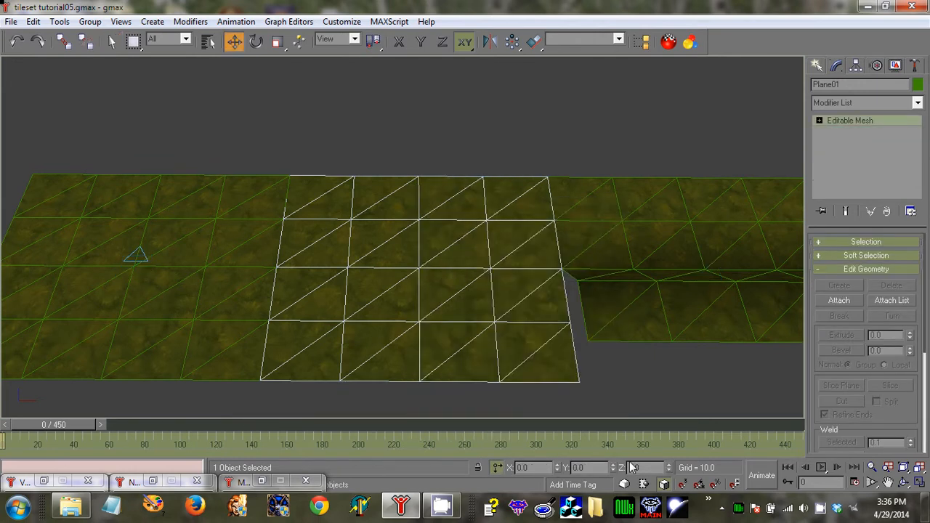
# Step: Try raising the cloned ground mesh with a relative Z offset and undo the move
pyautogui.moveTo(645, 468); pyautogui.dragTo(600, 467)
pyautogui.write('2')
pyautogui.press('Return')
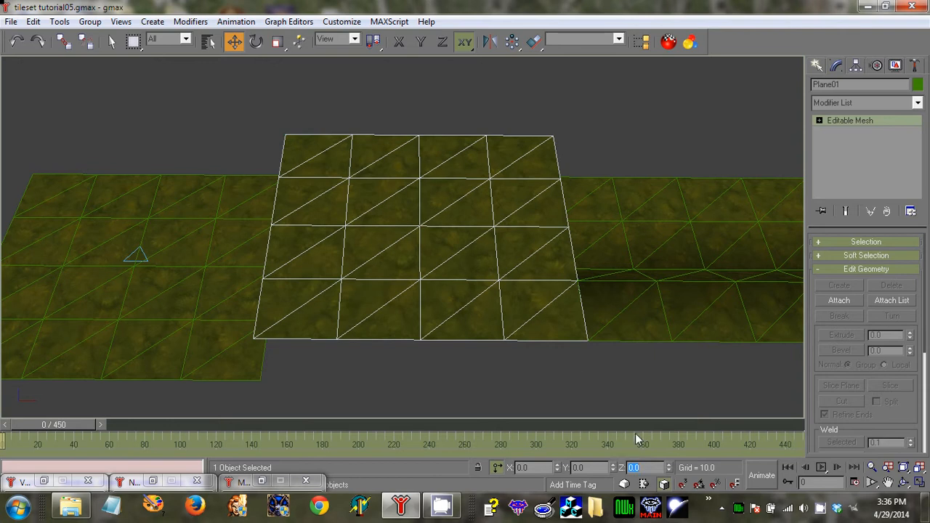
pyautogui.click(34, 21)
pyautogui.click(51, 34)
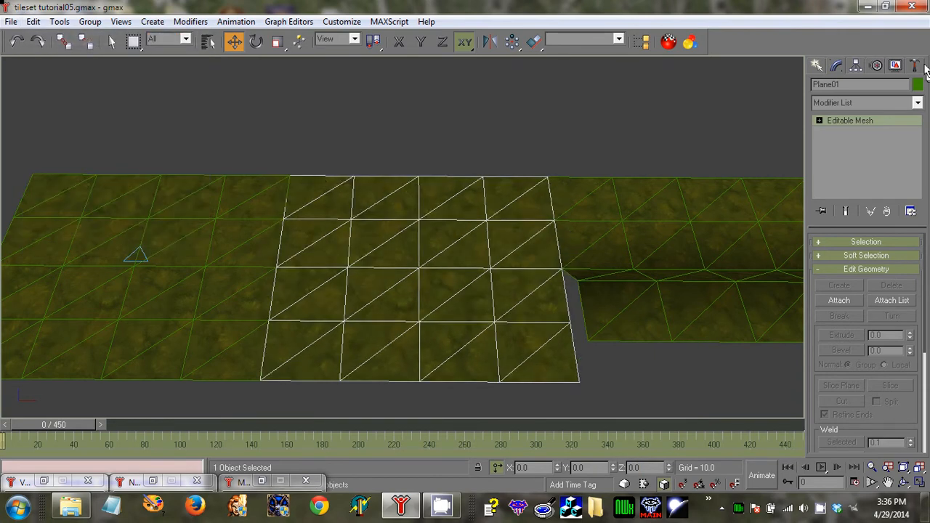
# Step: Select the near-right corner vertices of the cloned ground mesh and raise them 200 units to meet the neighbouring raised terrain
pyautogui.click(819, 120)
pyautogui.click(845, 132)
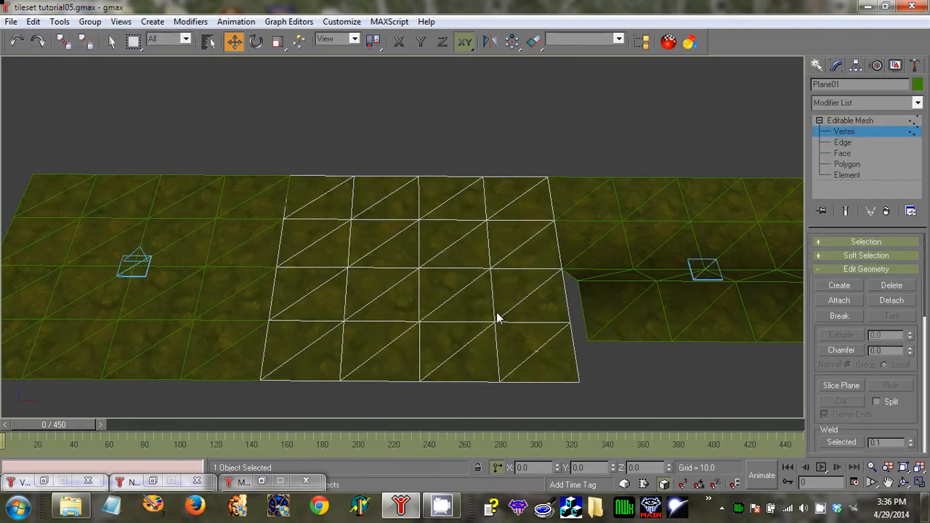
pyautogui.moveTo(614, 407); pyautogui.dragTo(615, 407)
pyautogui.moveTo(652, 468); pyautogui.dragTo(559, 453)
pyautogui.write('0')
pyautogui.press('Return')
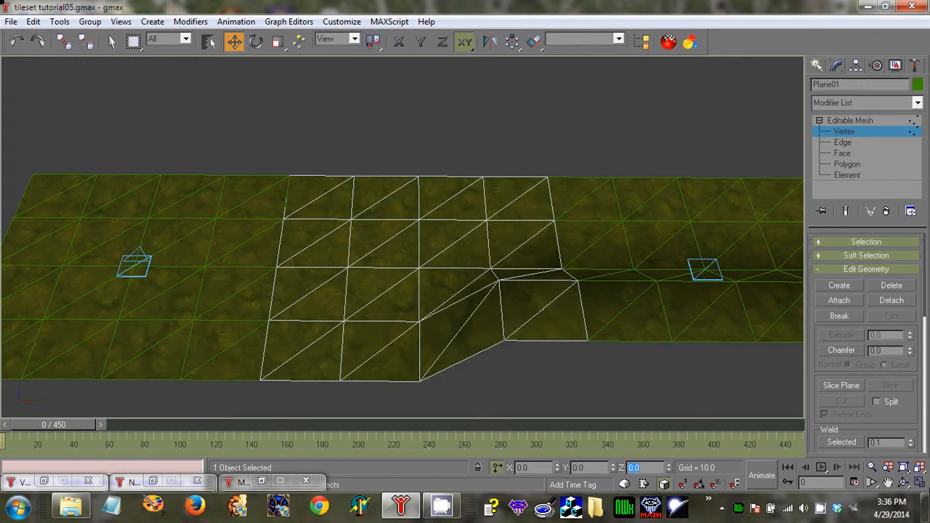
# Step: Shift the three vertices at the slope's bend slightly toward the raised outer corner and clear the selection
pyautogui.click(904, 483)
pyautogui.moveTo(366, 271); pyautogui.dragTo(317, 273)
pyautogui.moveTo(266, 284); pyautogui.dragTo(607, 276)
pyautogui.press('w')
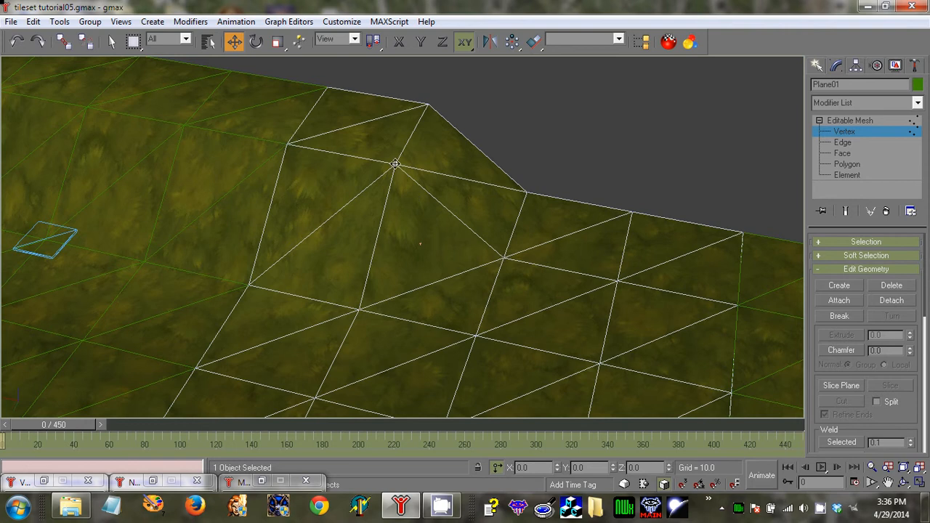
pyautogui.moveTo(395, 164)
pyautogui.mouseDown()
pyautogui.moveTo(381, 149)
pyautogui.moveTo(382, 158)
pyautogui.mouseUp()
pyautogui.click(600, 132)
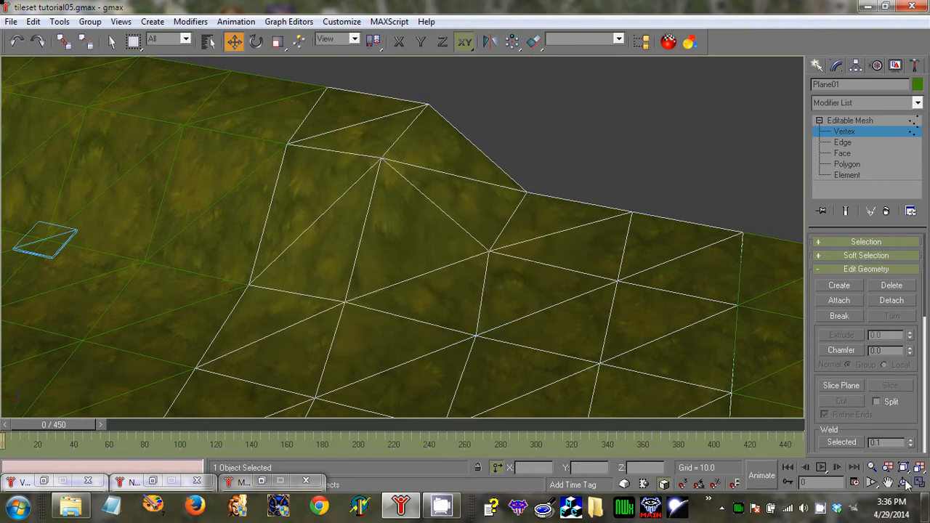
# Step: Select all edges of the cloned ground mesh, make the hidden diagonals visible, and clear the selection
pyautogui.click(904, 483)
pyautogui.moveTo(305, 245); pyautogui.dragTo(498, 264)
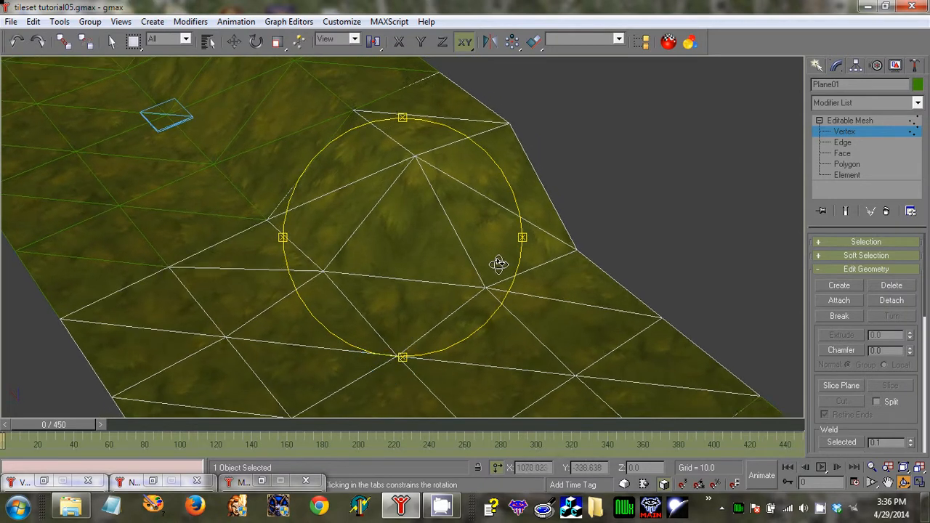
pyautogui.click(843, 143)
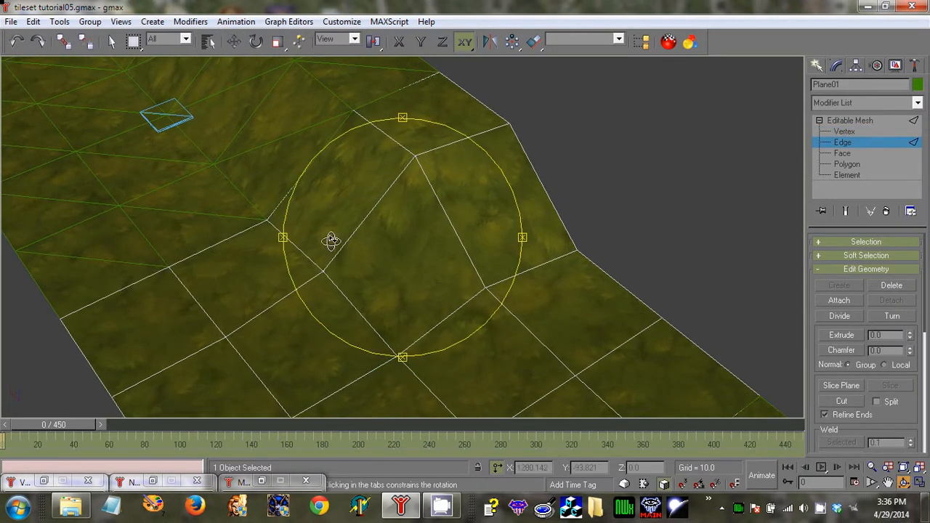
pyautogui.moveTo(327, 239); pyautogui.dragTo(427, 258)
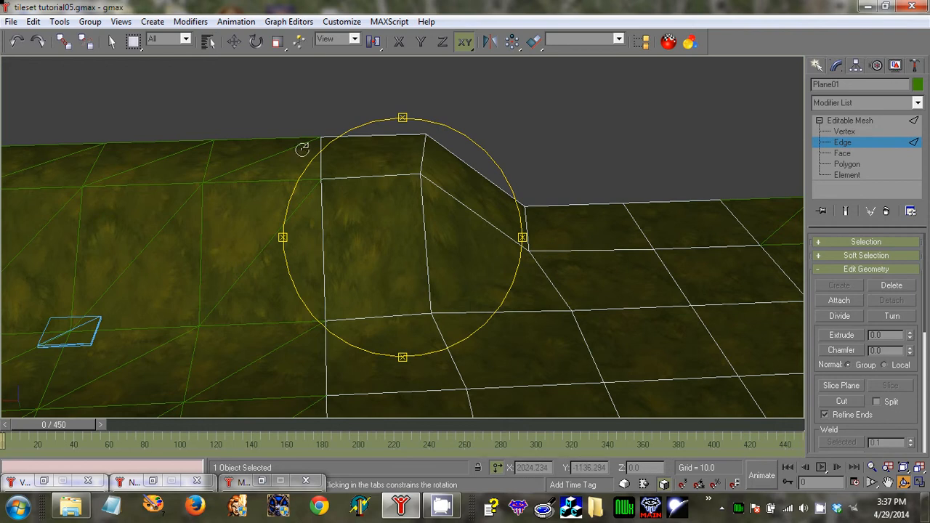
pyautogui.click(33, 21)
pyautogui.click(64, 142)
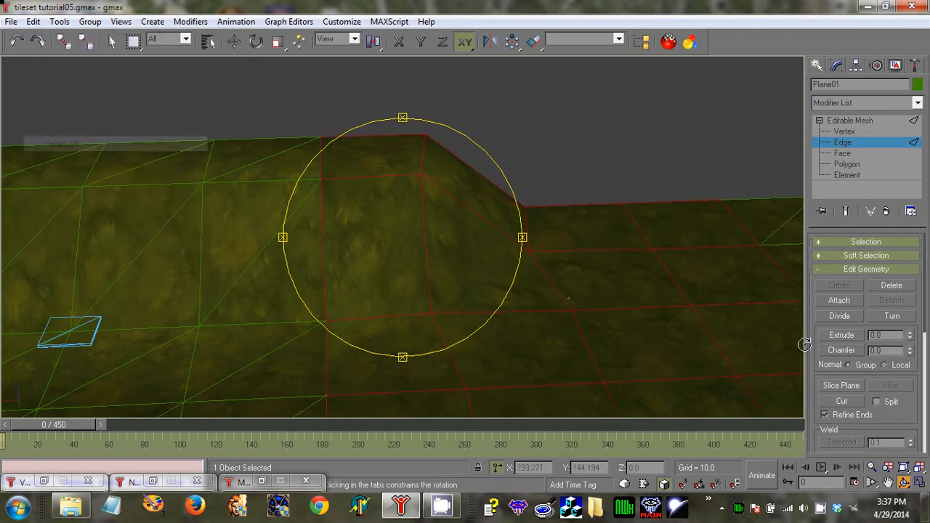
pyautogui.scroll(-5, 928, 322)
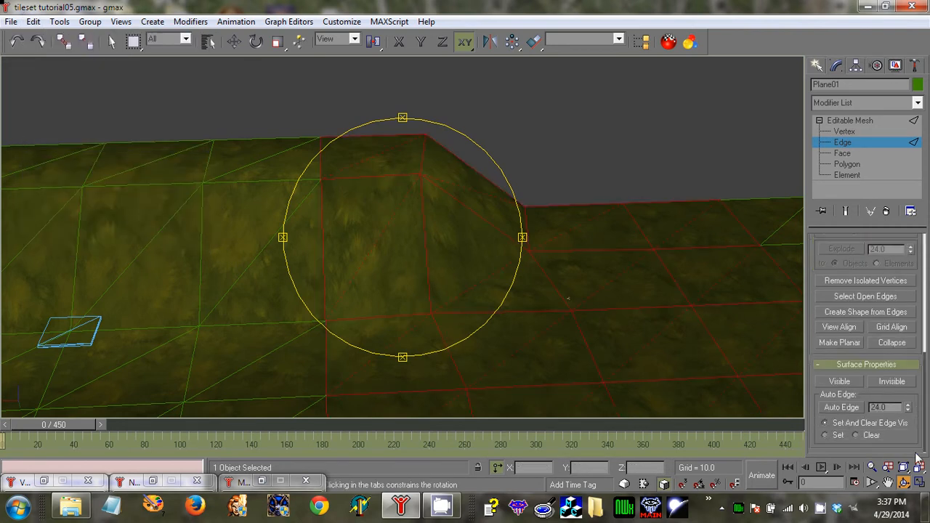
pyautogui.click(840, 383)
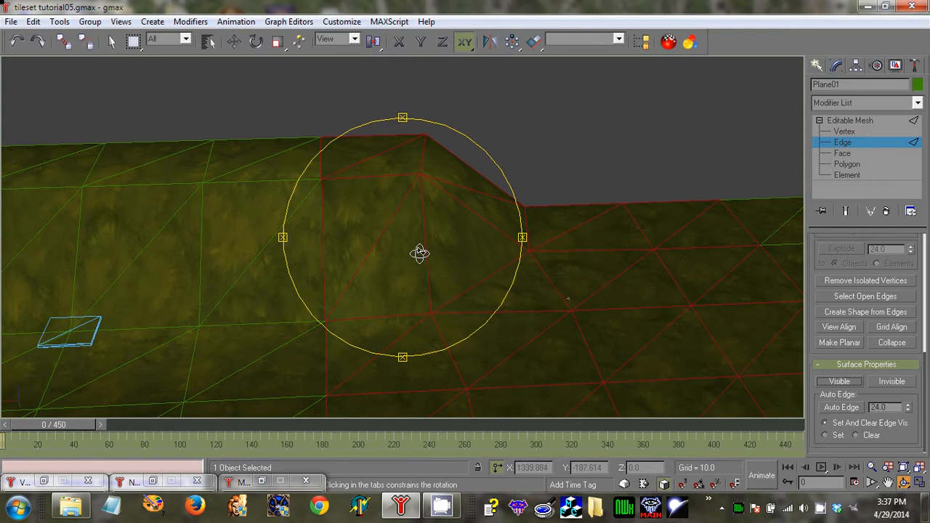
pyautogui.press('w')
pyautogui.click(538, 153)
# Step: Examine the raised corner from several angles, checking its triangle edges and how it meets the neighbouring slope tile
pyautogui.click(903, 482)
pyautogui.moveTo(403, 238); pyautogui.dragTo(465, 240)
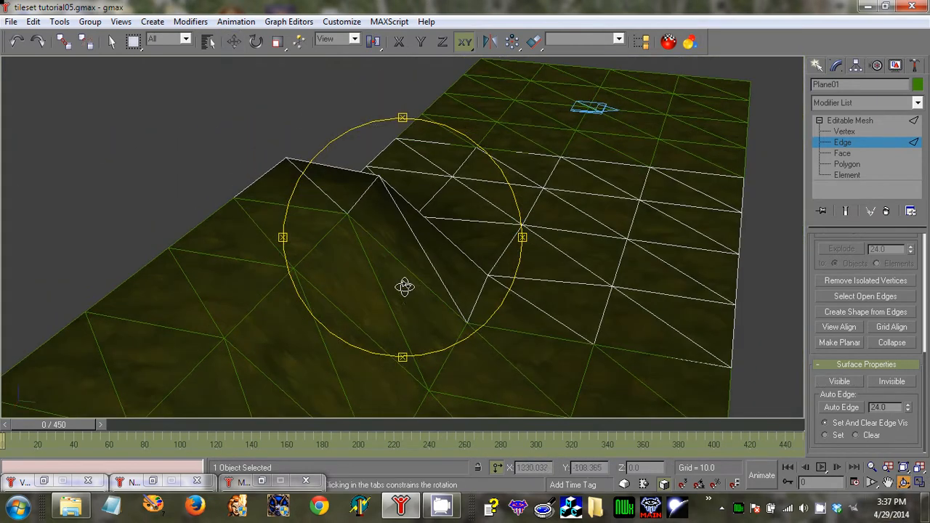
pyautogui.rightClick(368, 253)
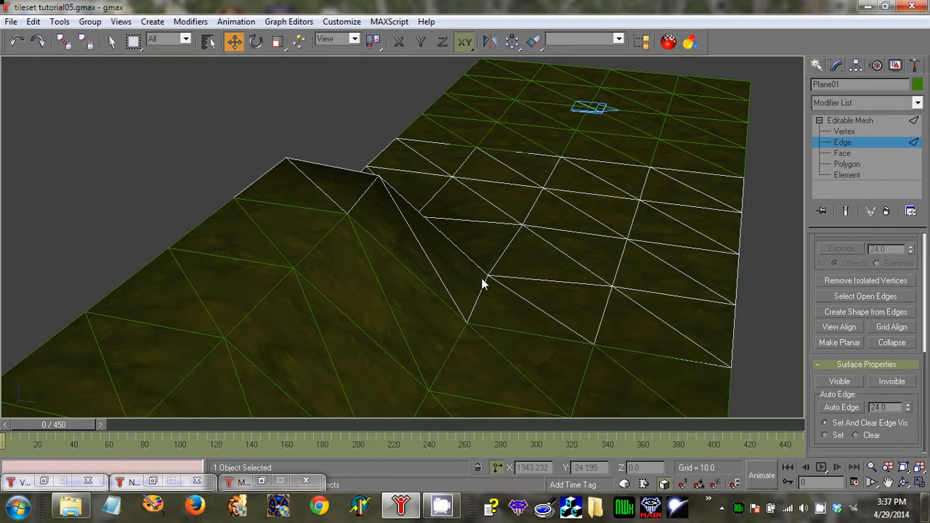
pyautogui.click(904, 484)
pyautogui.moveTo(385, 248); pyautogui.dragTo(251, 217)
pyautogui.rightClick(213, 189)
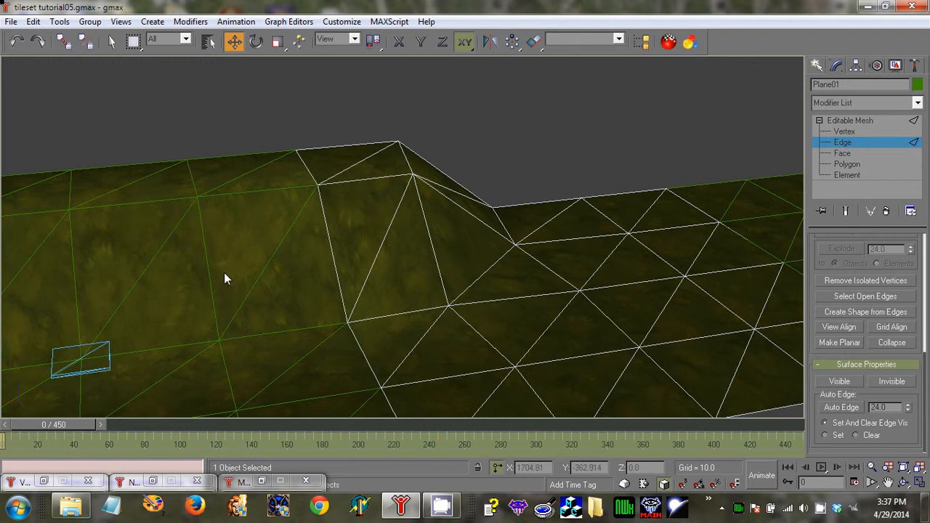
pyautogui.click(905, 485)
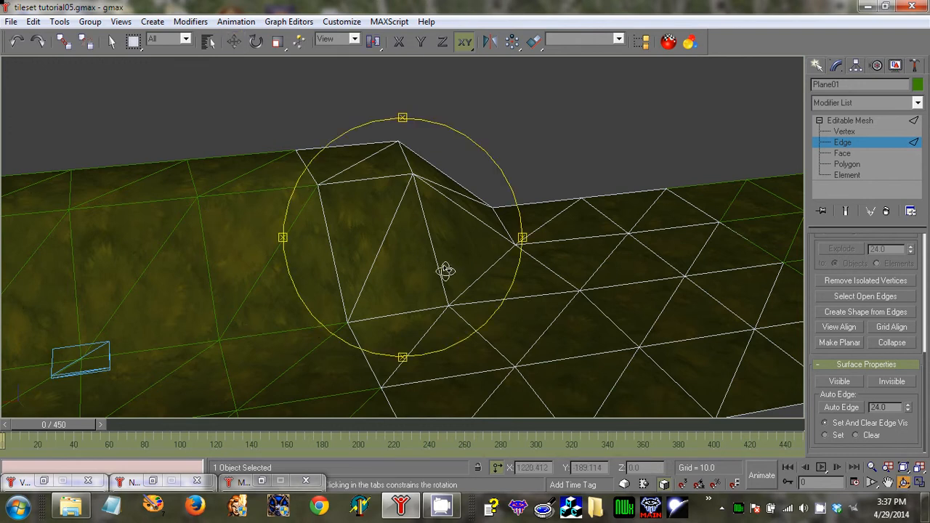
pyautogui.moveTo(445, 270); pyautogui.dragTo(436, 295)
pyautogui.moveTo(409, 279); pyautogui.dragTo(369, 207, button='middle')
pyautogui.moveTo(369, 206); pyautogui.dragTo(380, 291)
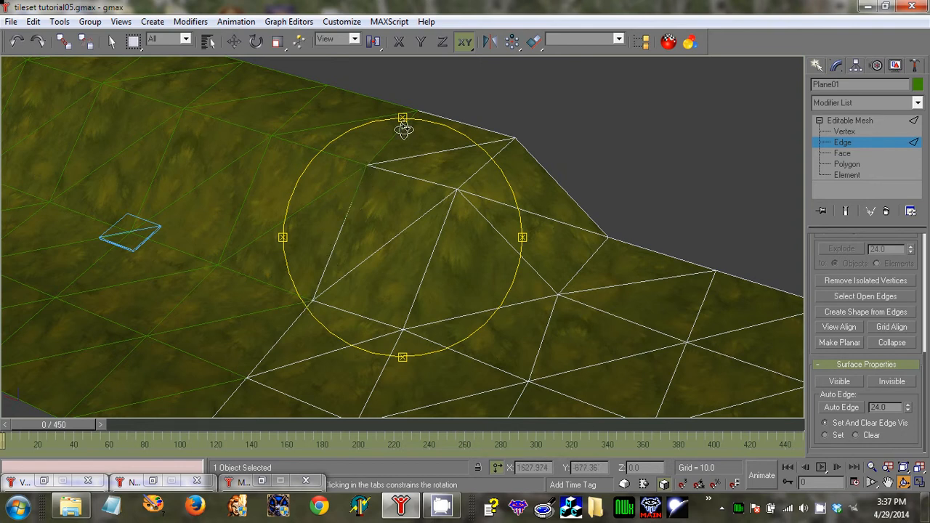
pyautogui.moveTo(403, 120); pyautogui.dragTo(375, 233)
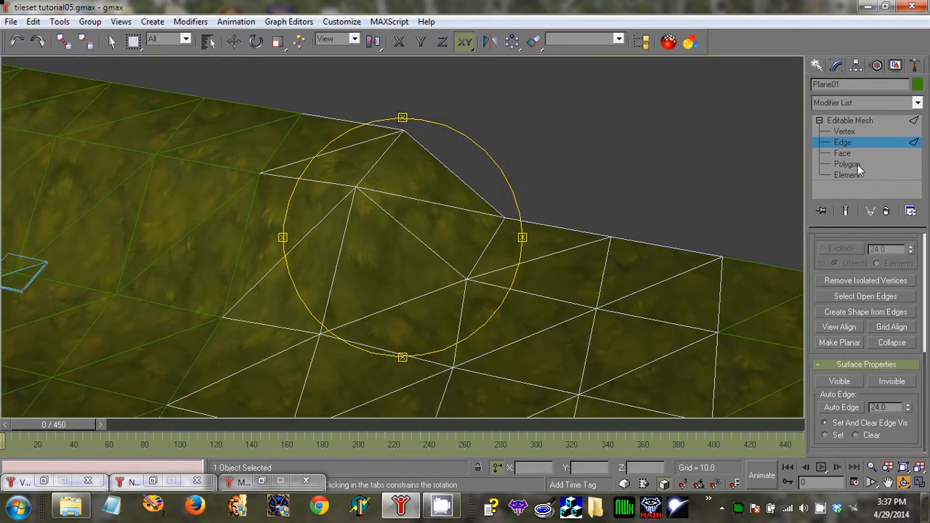
# Step: Divide the edges crossing the slope and raised strip beside the bend, and make all resulting edges visible
pyautogui.scroll(6, 907, 290)
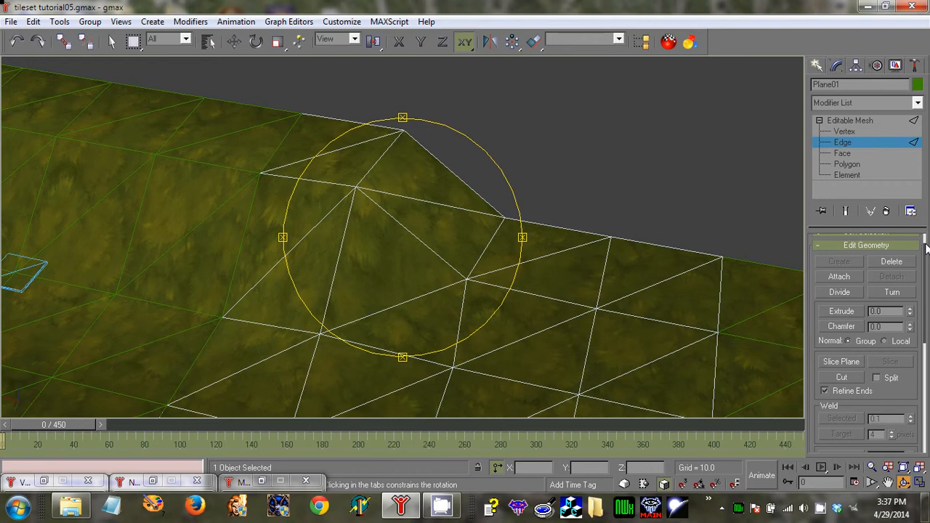
pyautogui.click(840, 317)
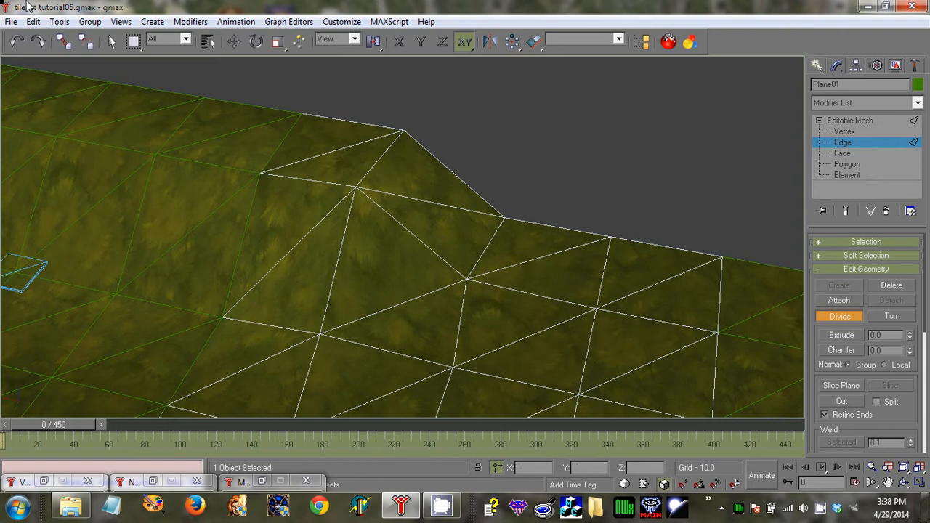
pyautogui.click(34, 22)
pyautogui.click(67, 144)
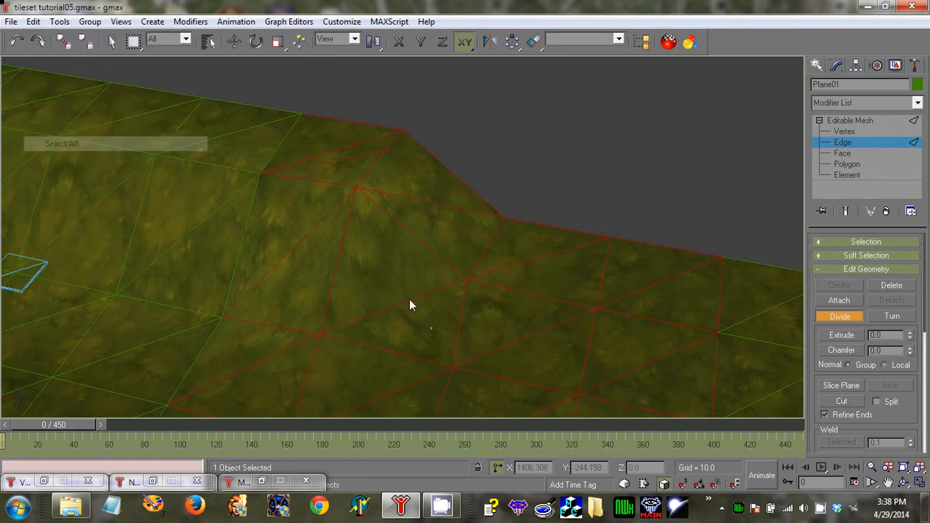
pyautogui.moveTo(925, 308); pyautogui.dragTo(925, 439)
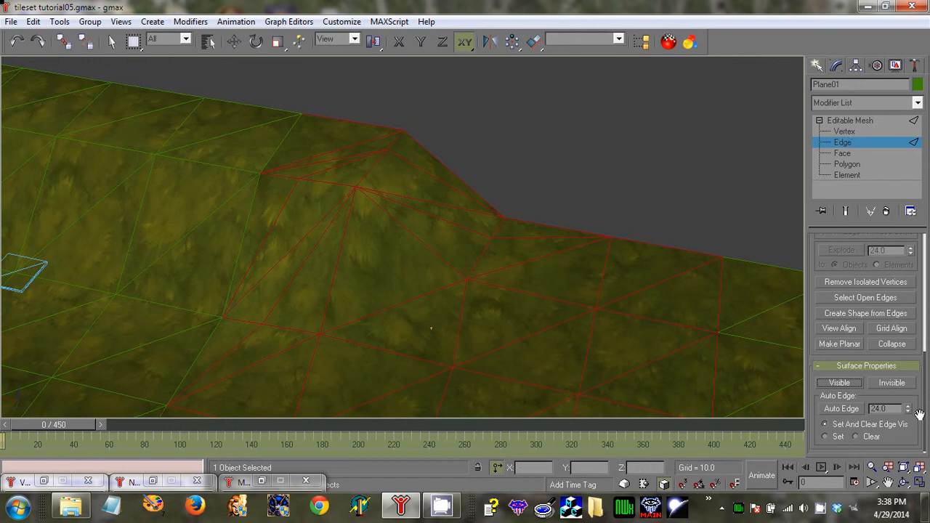
# Step: Turn the long thin diagonals around the divided edges on the slope and raised strip to tidy the triangles
pyautogui.scroll(5, 925, 400)
pyautogui.click(892, 316)
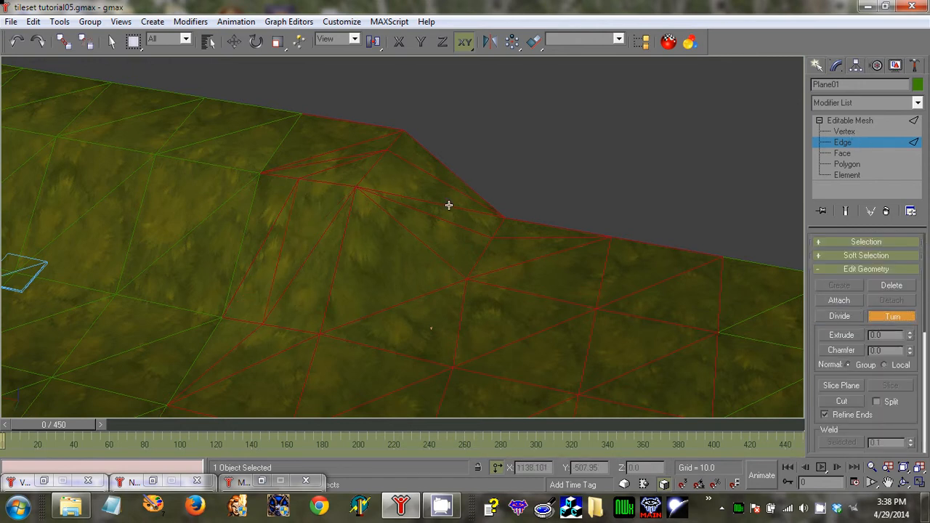
pyautogui.click(340, 161)
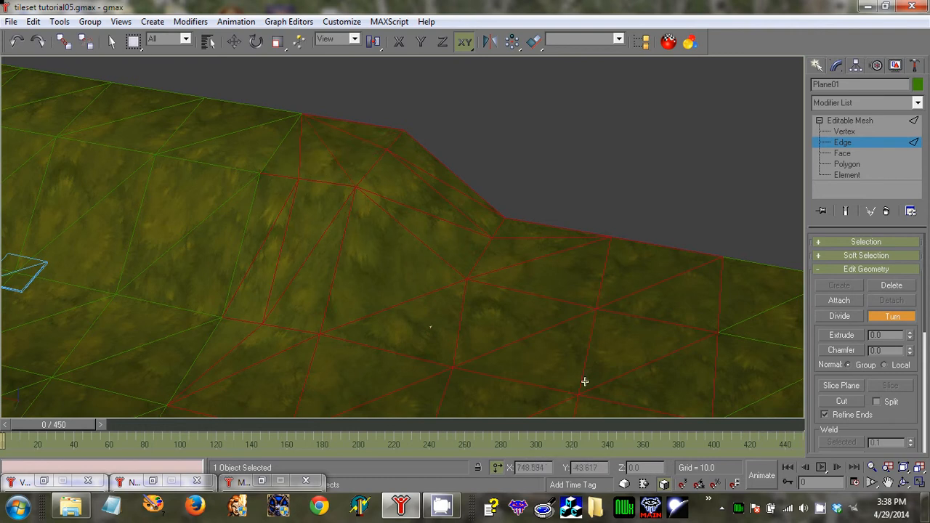
# Step: Switch the cloned ground mesh from edge to vertex editing with the Move tool ready, viewing the divided slope
pyautogui.click(904, 481)
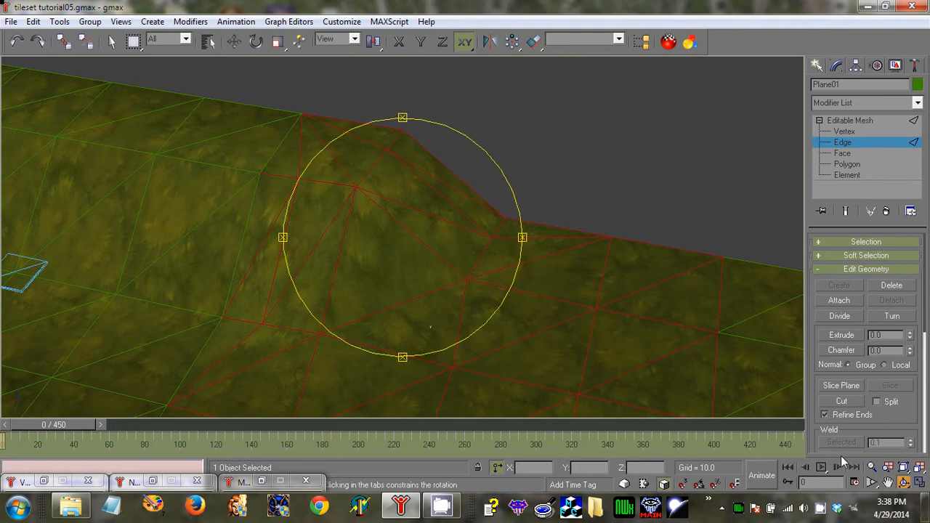
pyautogui.moveTo(345, 224); pyautogui.dragTo(365, 229)
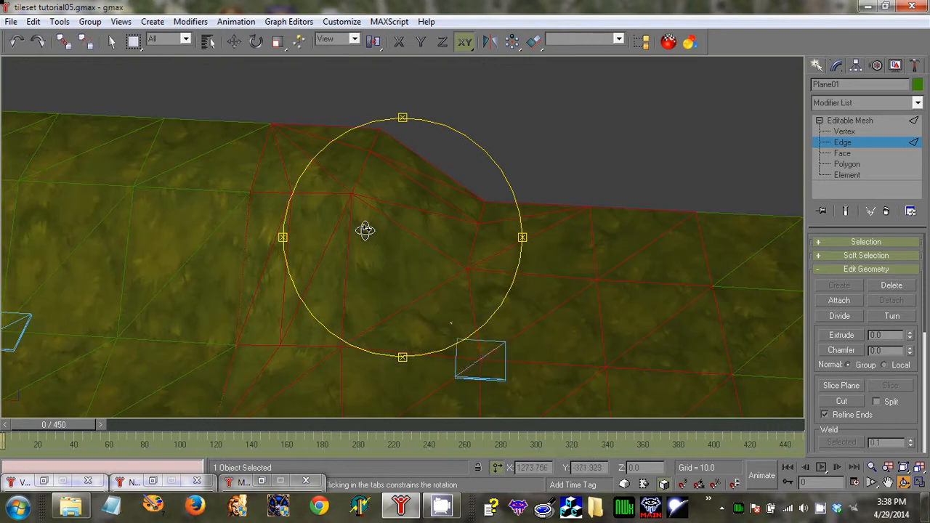
pyautogui.click(836, 133)
pyautogui.moveTo(415, 276); pyautogui.dragTo(490, 257)
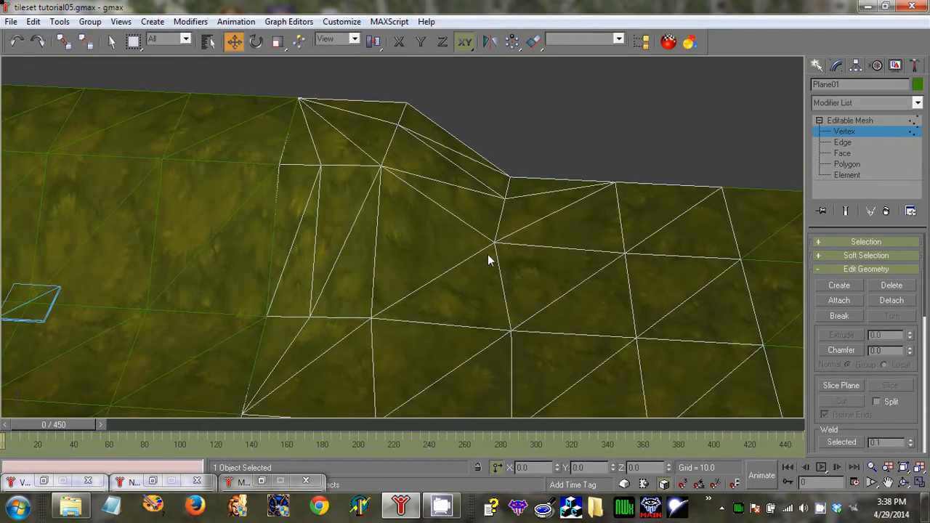
pyautogui.moveTo(371, 218); pyautogui.dragTo(443, 261)
pyautogui.press('w')
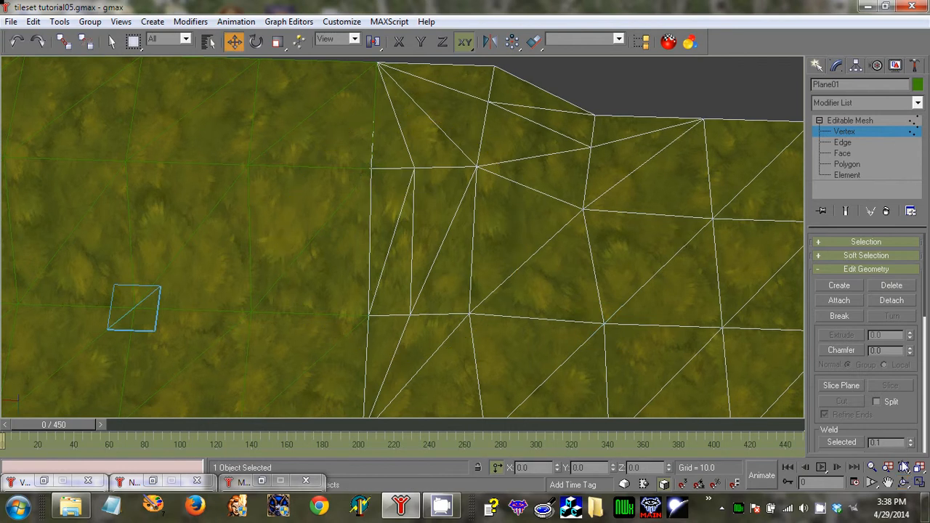
# Step: Switch coordinate entry to absolute mode and set the Y position of the added mid-edge vertex at the slope's foot to 0
pyautogui.click(904, 482)
pyautogui.moveTo(490, 257); pyautogui.dragTo(208, 257)
pyautogui.moveTo(455, 255); pyautogui.dragTo(487, 276, button='middle')
pyautogui.moveTo(468, 287); pyautogui.dragTo(421, 283)
pyautogui.moveTo(451, 303); pyautogui.dragTo(448, 299, button='middle')
pyautogui.moveTo(447, 297)
pyautogui.mouseDown()
pyautogui.moveTo(434, 293)
pyautogui.moveTo(438, 300)
pyautogui.mouseUp()
pyautogui.moveTo(441, 293); pyautogui.dragTo(437, 315, button='middle')
pyautogui.moveTo(436, 310); pyautogui.dragTo(436, 310)
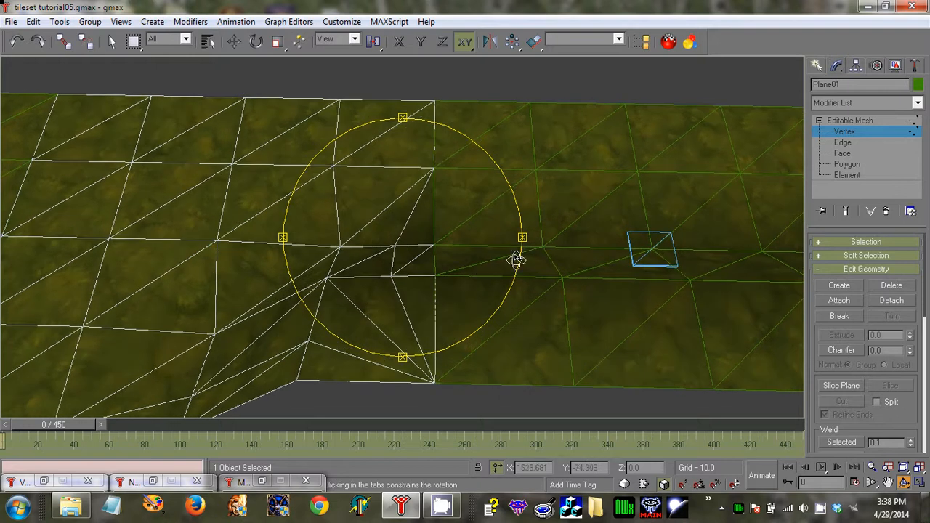
pyautogui.press('w')
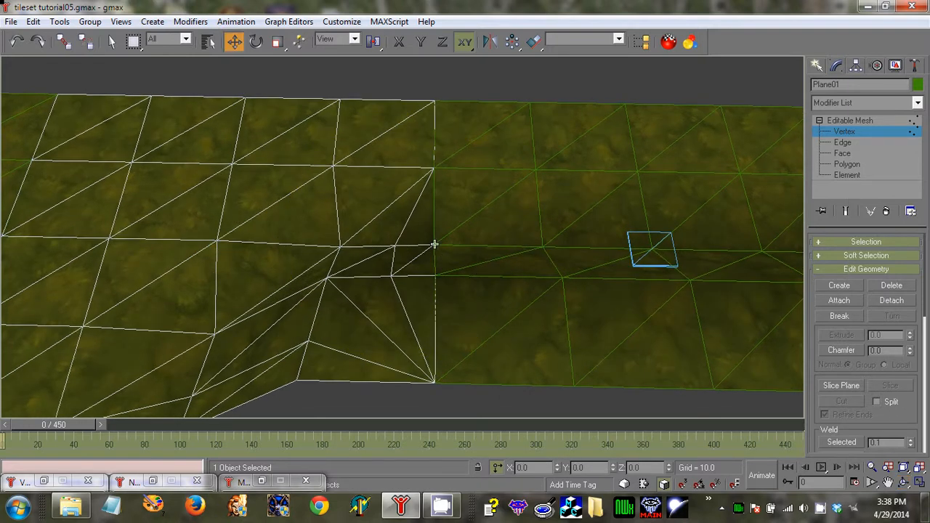
pyautogui.click(496, 468)
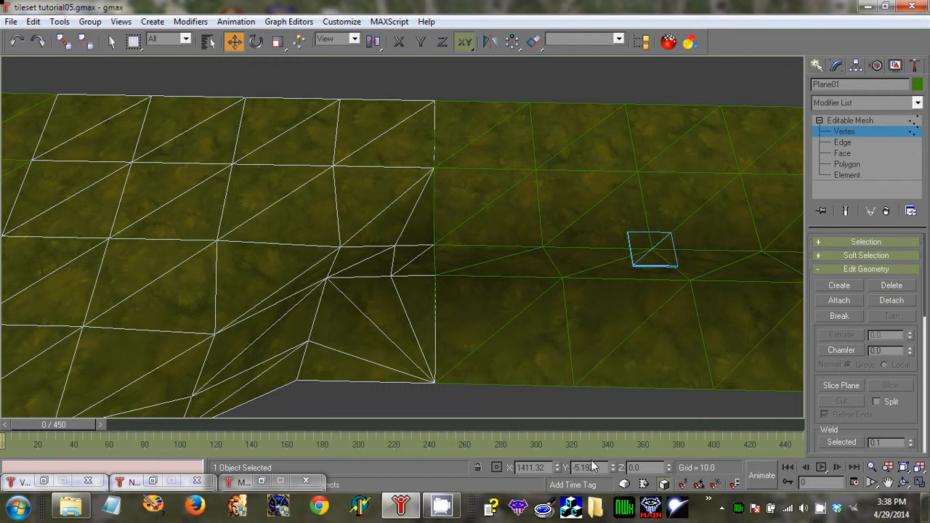
pyautogui.moveTo(595, 467); pyautogui.dragTo(491, 464)
pyautogui.write('0')
pyautogui.press('Return')
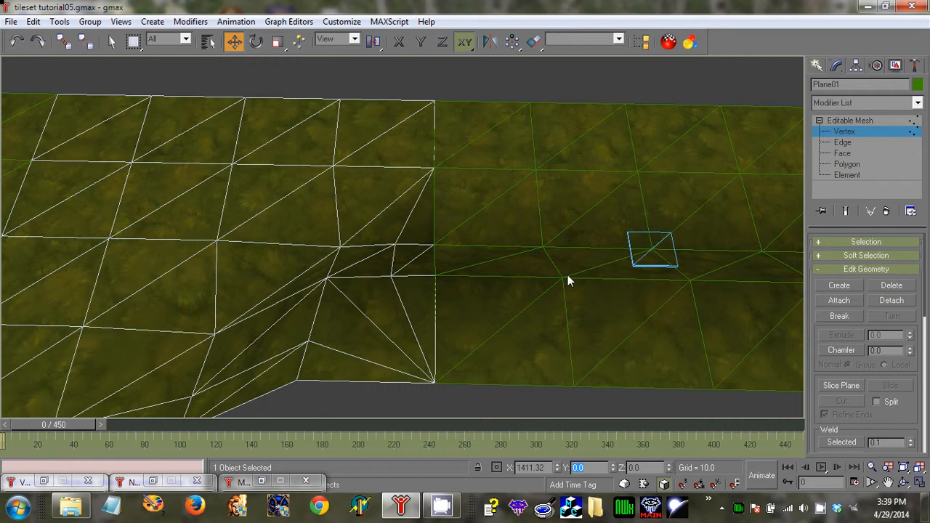
# Step: Set the Y position of the added mid-edge vertex at the top of the slope to -250
pyautogui.click(436, 274)
pyautogui.moveTo(583, 468); pyautogui.dragTo(721, 447)
pyautogui.write('50.0')
pyautogui.press('Return')
# Step: Move the two added mid-edge vertices at the slope's top and foot along X only, closer to the border with the adjoining slope tile
pyautogui.click(904, 483)
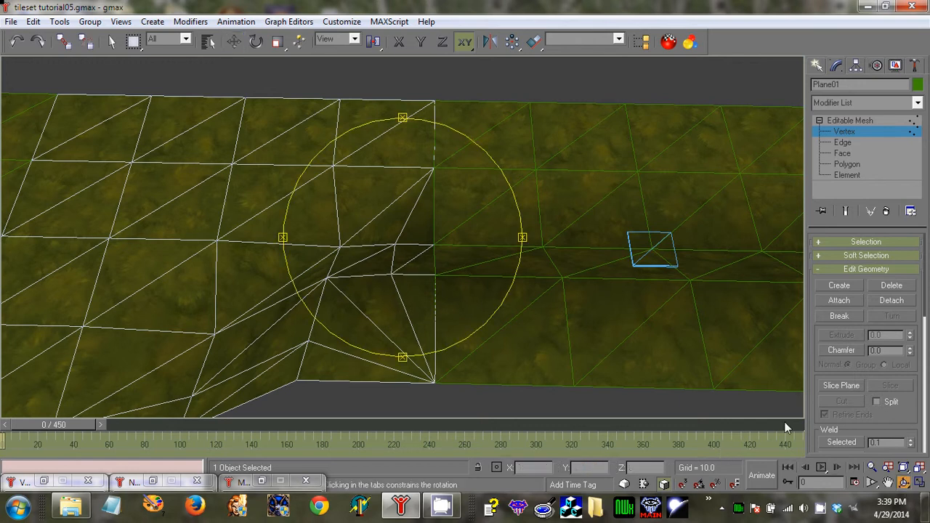
pyautogui.moveTo(371, 276); pyautogui.dragTo(418, 287)
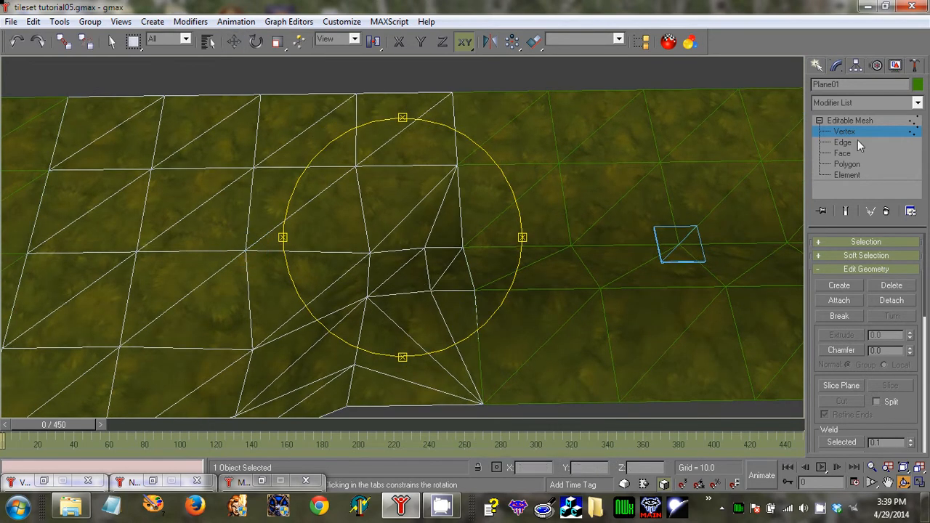
pyautogui.moveTo(501, 317); pyautogui.dragTo(413, 271)
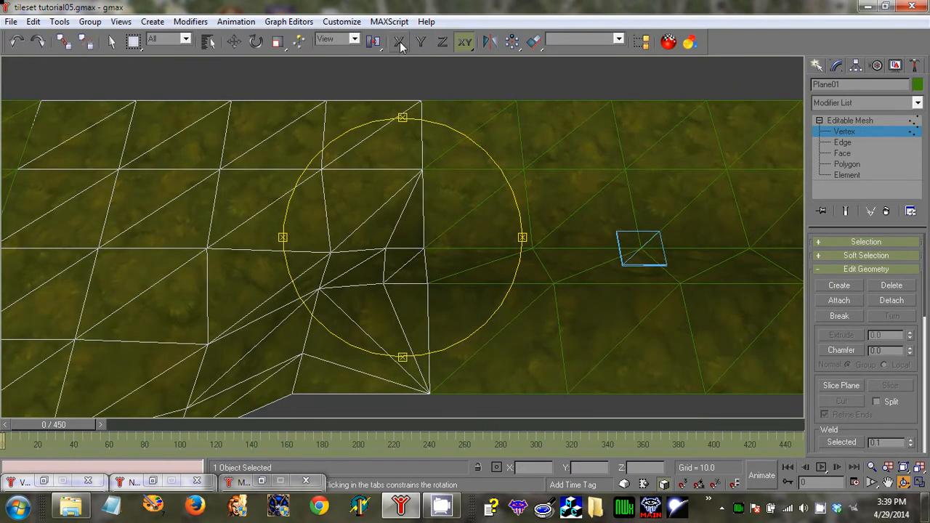
pyautogui.press('w')
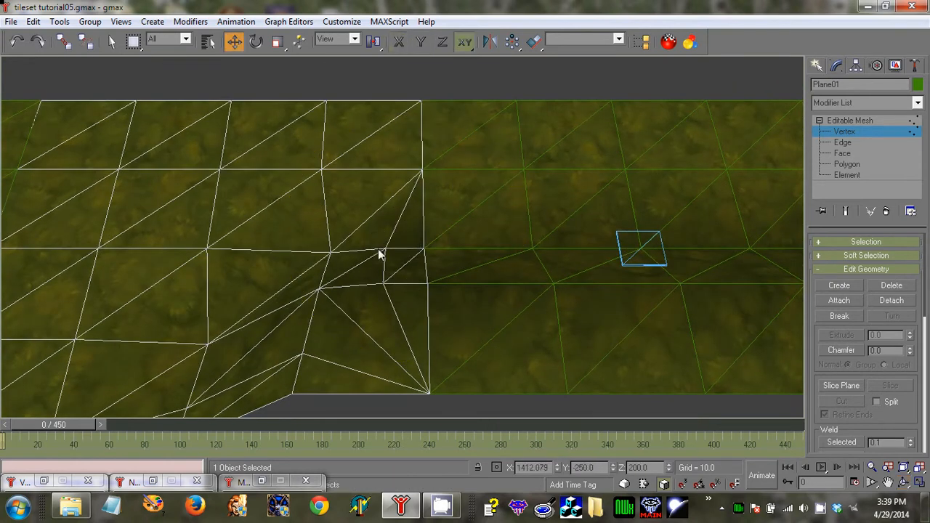
pyautogui.click(401, 41)
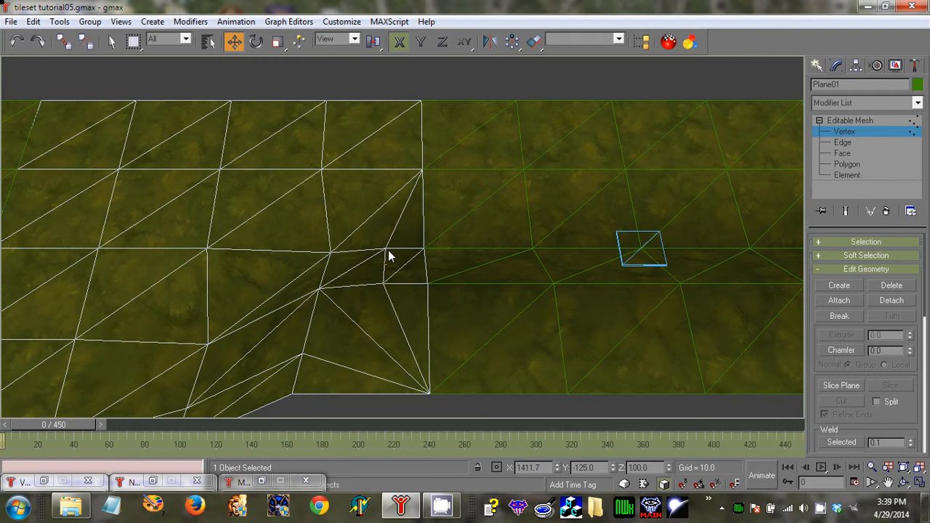
pyautogui.moveTo(386, 248); pyautogui.dragTo(408, 248)
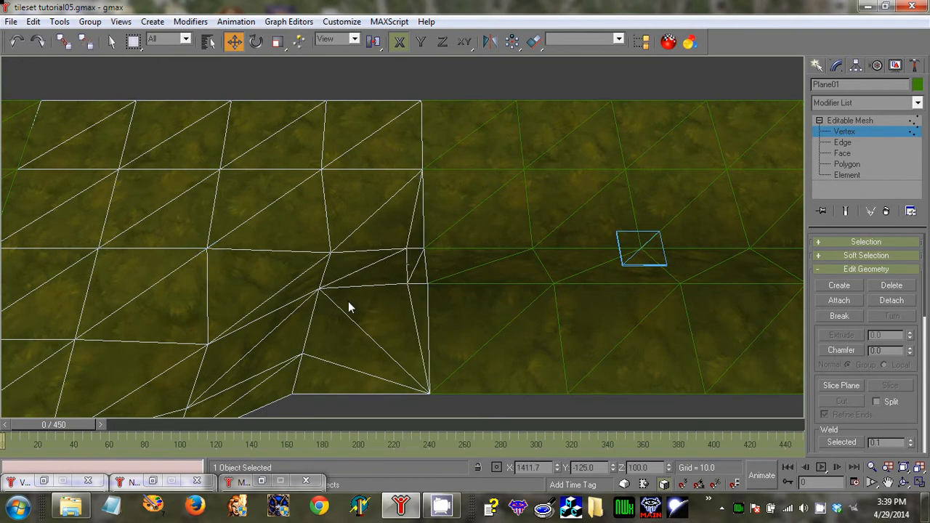
# Step: Reposition the slope's top and foot vertices at the bend, plus the next foot vertex, freely in XY to round the corner
pyautogui.moveTo(348, 308); pyautogui.dragTo(357, 293, button='middle')
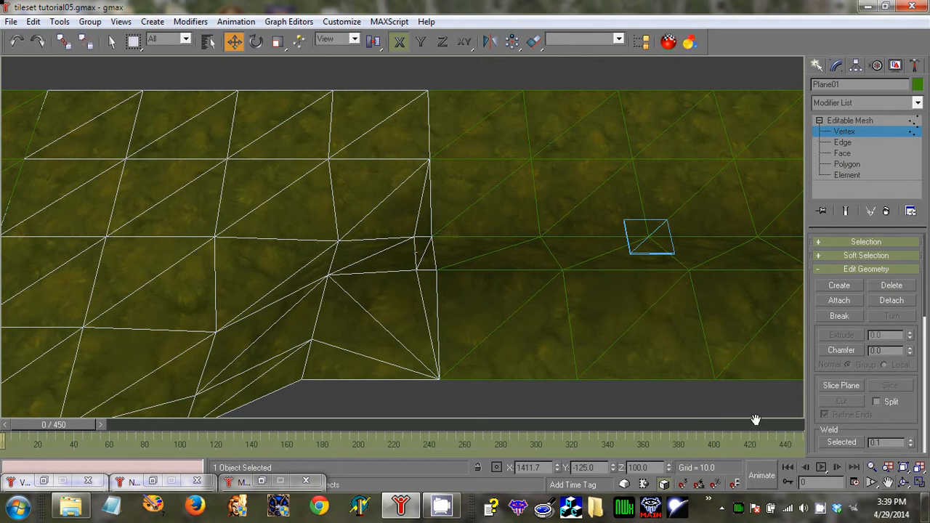
pyautogui.moveTo(755, 420); pyautogui.dragTo(432, 296, button='middle')
pyautogui.moveTo(401, 255); pyautogui.dragTo(406, 276)
pyautogui.rightClick(410, 272)
pyautogui.click(465, 42)
pyautogui.moveTo(397, 223); pyautogui.dragTo(405, 236)
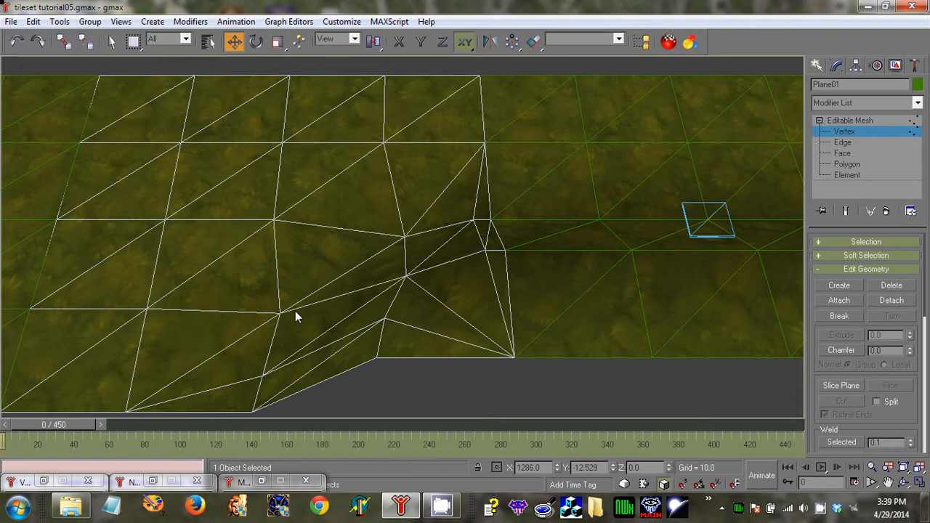
pyautogui.moveTo(280, 314); pyautogui.dragTo(307, 316)
# Step: Align the slope's top and foot vertices near the tile's open border in X, the foot one at 1000, and shift both along Y toward that border
pyautogui.moveTo(388, 311); pyautogui.dragTo(417, 270, button='middle')
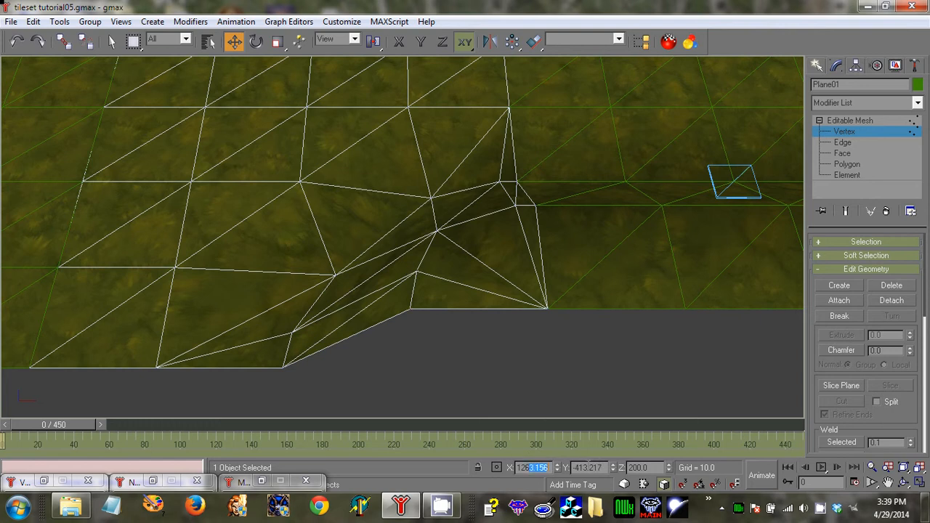
pyautogui.press('Return')
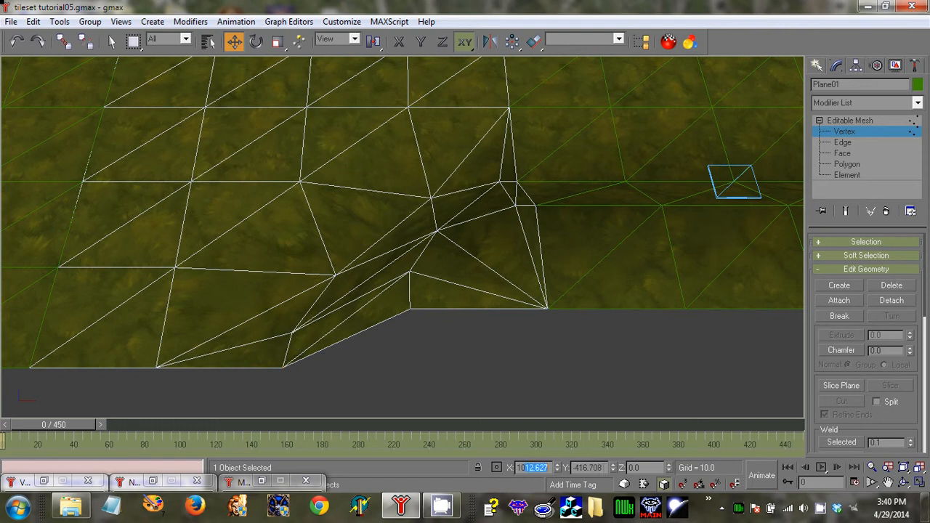
pyautogui.press('Return')
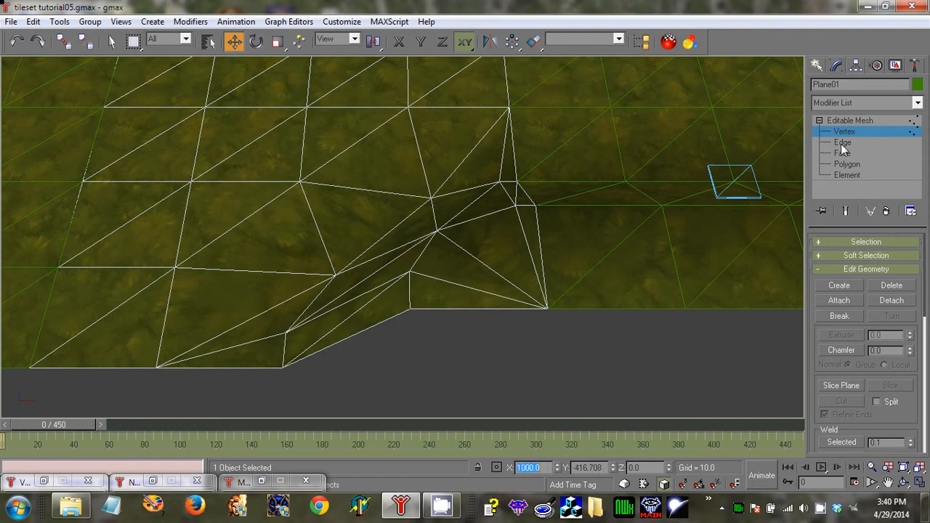
pyautogui.click(423, 42)
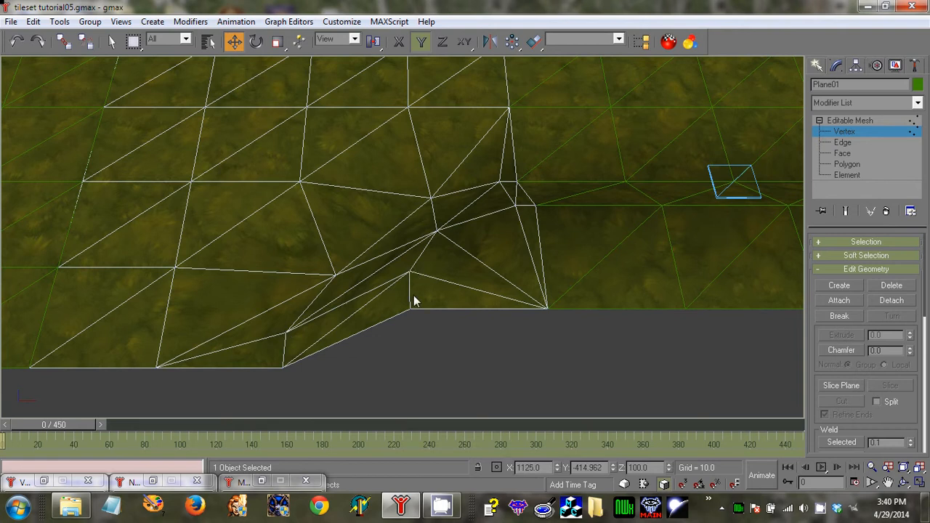
pyautogui.moveTo(410, 270); pyautogui.dragTo(410, 290)
# Step: Leave vertex editing and compare the reshaped corner with the neighbouring raised tiles, selecting Plane03 and Plane04 in turn
pyautogui.click(903, 482)
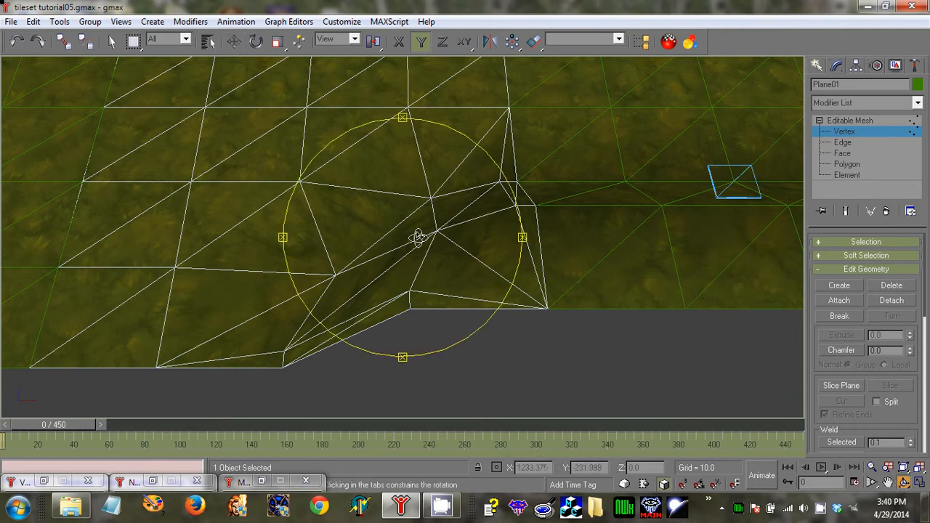
pyautogui.moveTo(415, 235)
pyautogui.mouseDown()
pyautogui.moveTo(549, 191)
pyautogui.moveTo(577, 193)
pyautogui.moveTo(517, 210)
pyautogui.moveTo(461, 184)
pyautogui.moveTo(431, 207)
pyautogui.moveTo(421, 252)
pyautogui.mouseUp()
pyautogui.click(863, 132)
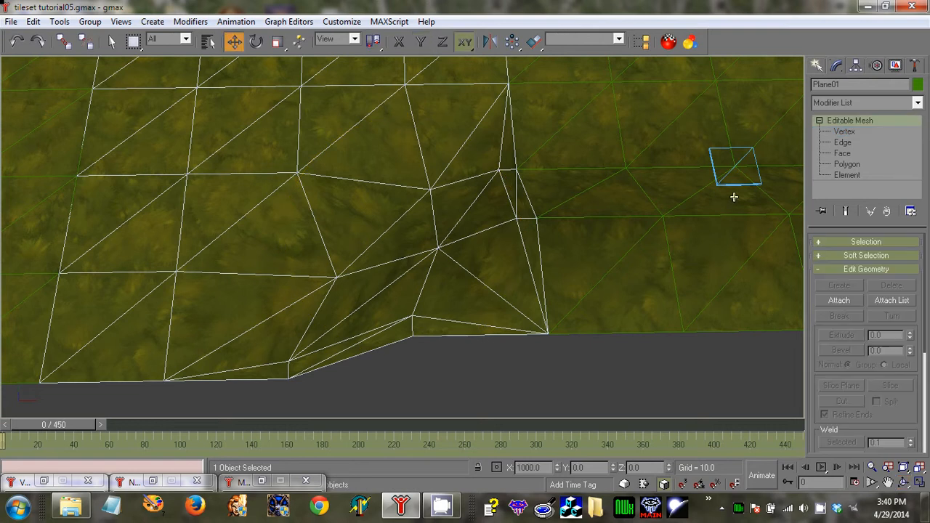
pyautogui.moveTo(683, 218); pyautogui.dragTo(445, 262, button='middle')
pyautogui.scroll(-3, 604, 335)
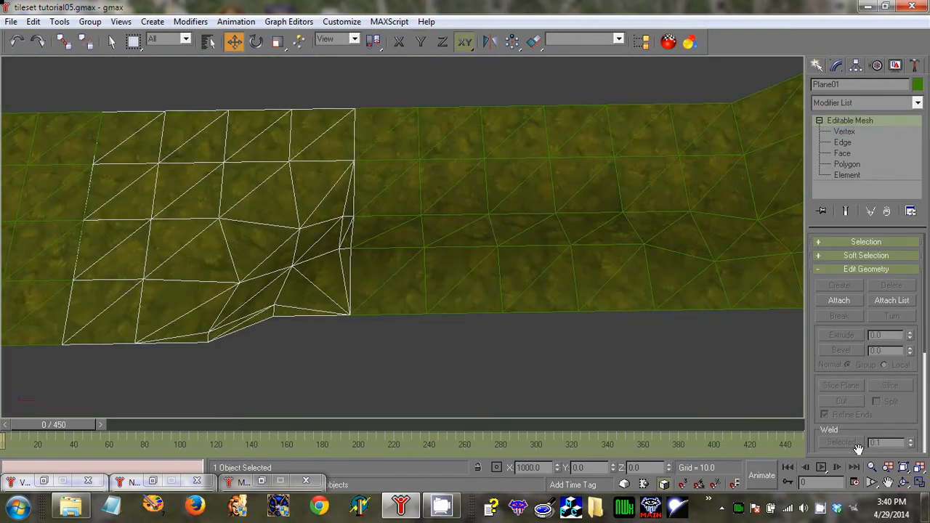
pyautogui.click(905, 484)
pyautogui.moveTo(450, 248); pyautogui.dragTo(344, 247)
pyautogui.rightClick(345, 247)
pyautogui.click(490, 258)
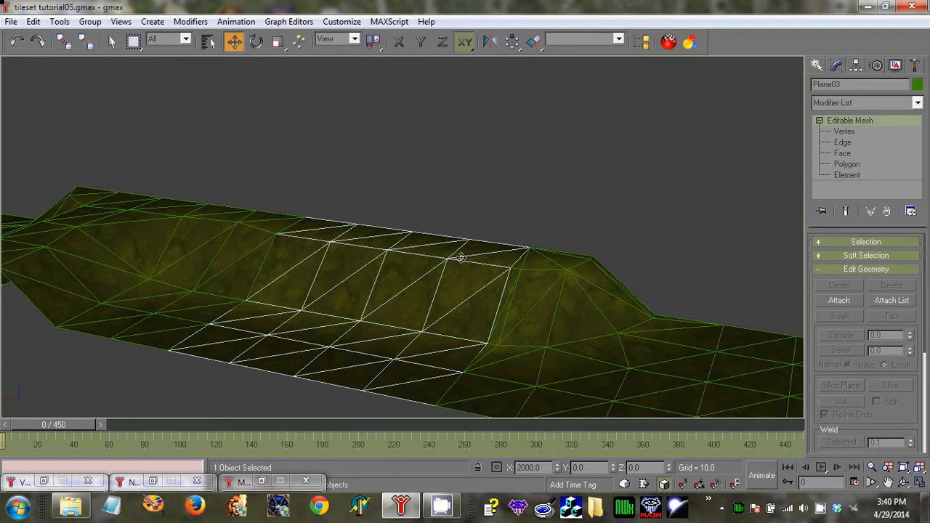
pyautogui.moveTo(269, 221); pyautogui.dragTo(607, 267, button='middle')
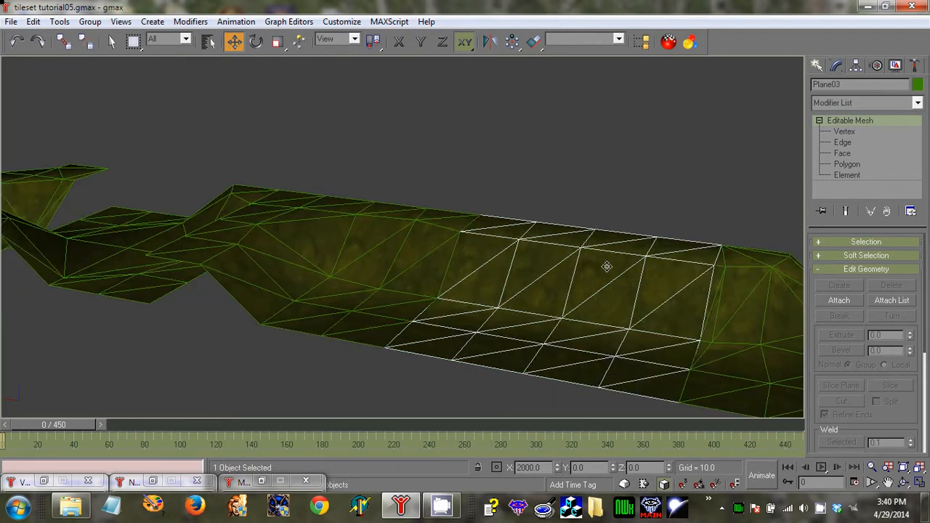
pyautogui.click(409, 223)
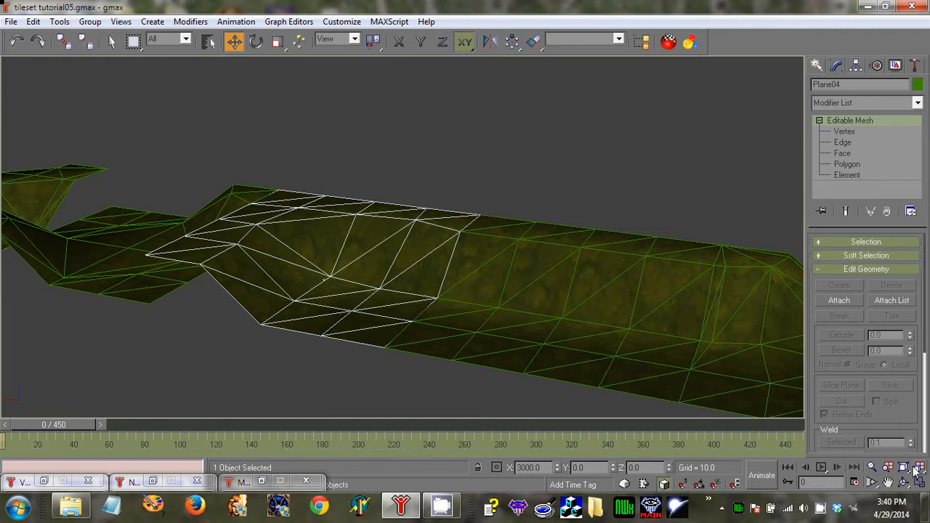
# Step: Examine Plane04's ground mesh from several angles and inspect its border triangles in face editing
pyautogui.click(904, 482)
pyautogui.moveTo(292, 236); pyautogui.dragTo(537, 268)
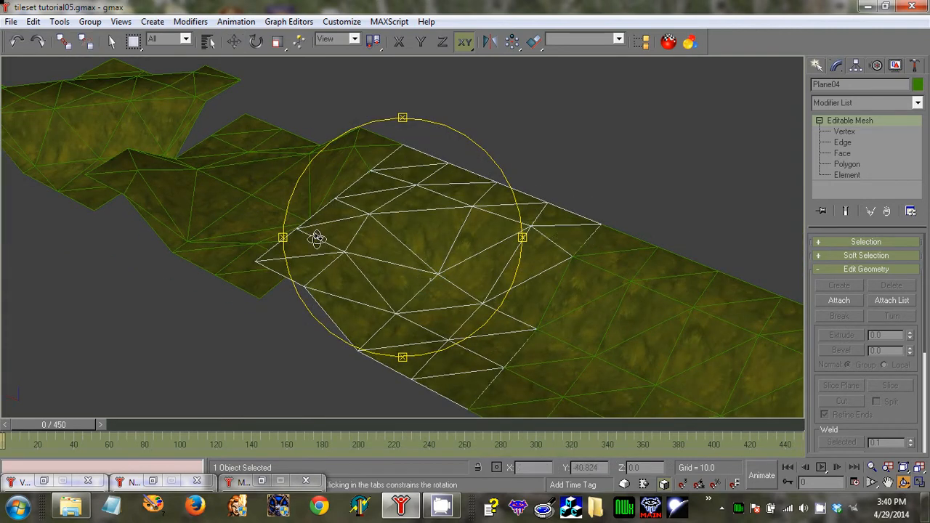
pyautogui.moveTo(465, 274); pyautogui.dragTo(494, 251)
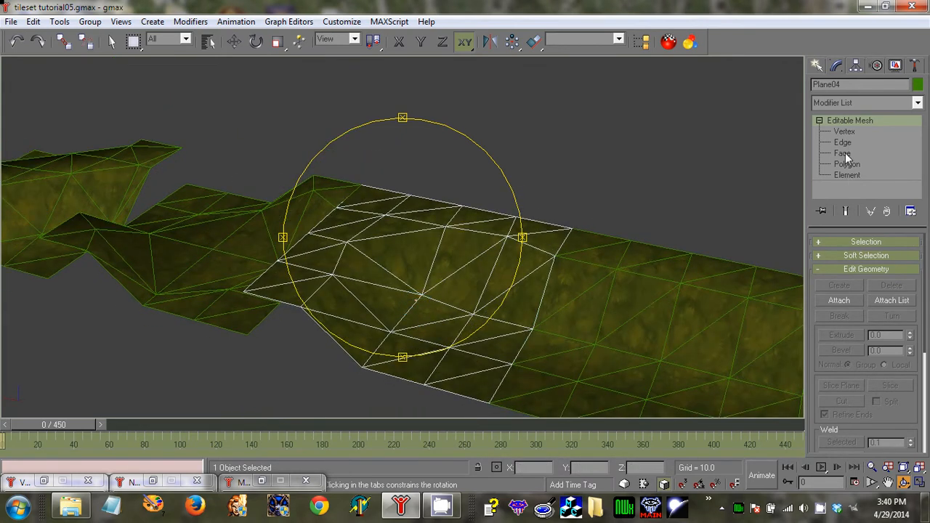
pyautogui.click(843, 154)
pyautogui.click(904, 483)
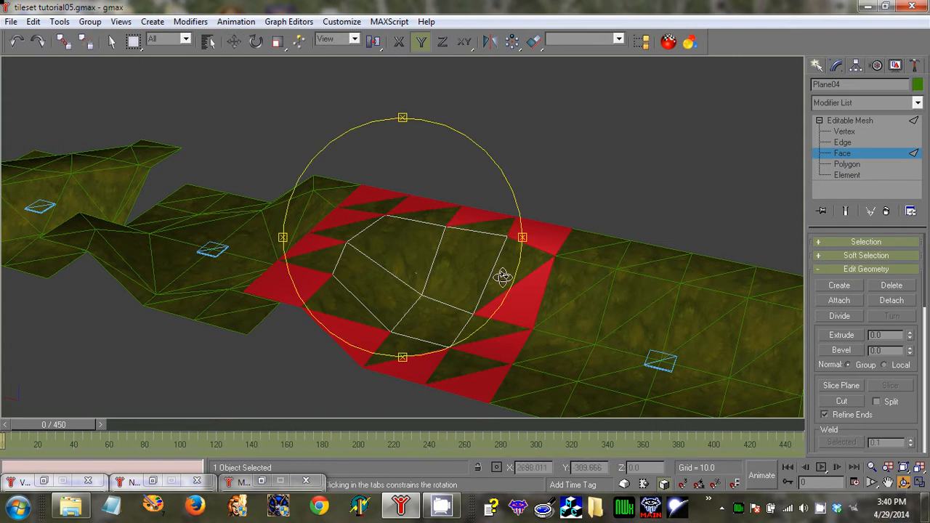
pyautogui.moveTo(470, 228); pyautogui.dragTo(490, 301)
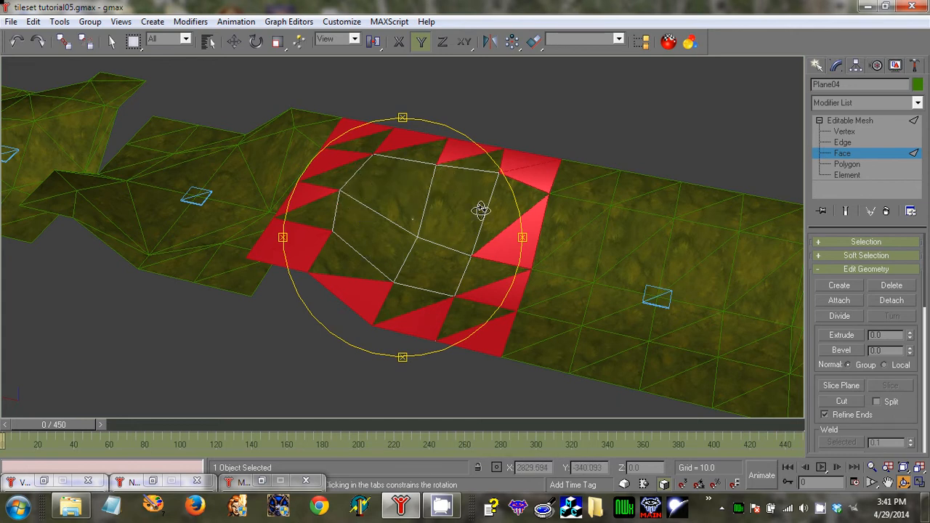
# Step: Try moving one of Plane04's inner vertices beside its sloped border freely in XY using vertex editing
pyautogui.click(845, 133)
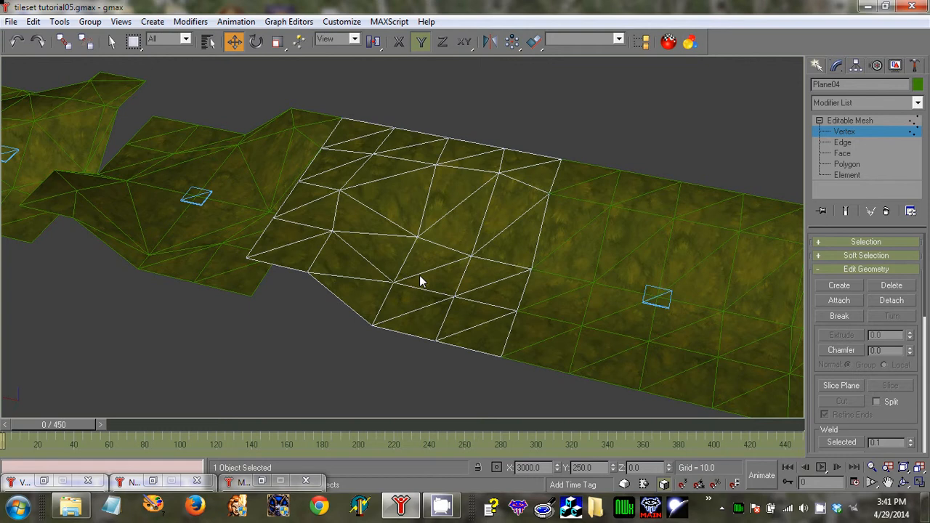
pyautogui.click(394, 282)
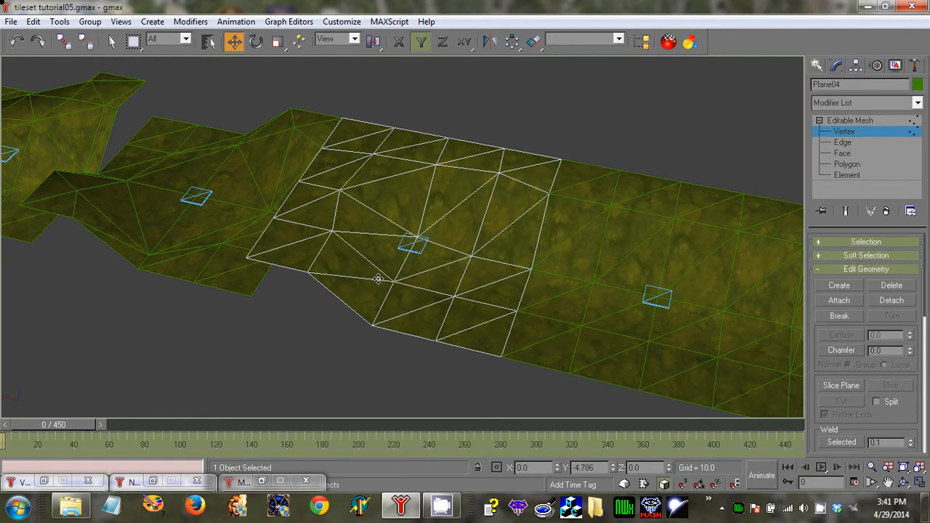
pyautogui.click(463, 42)
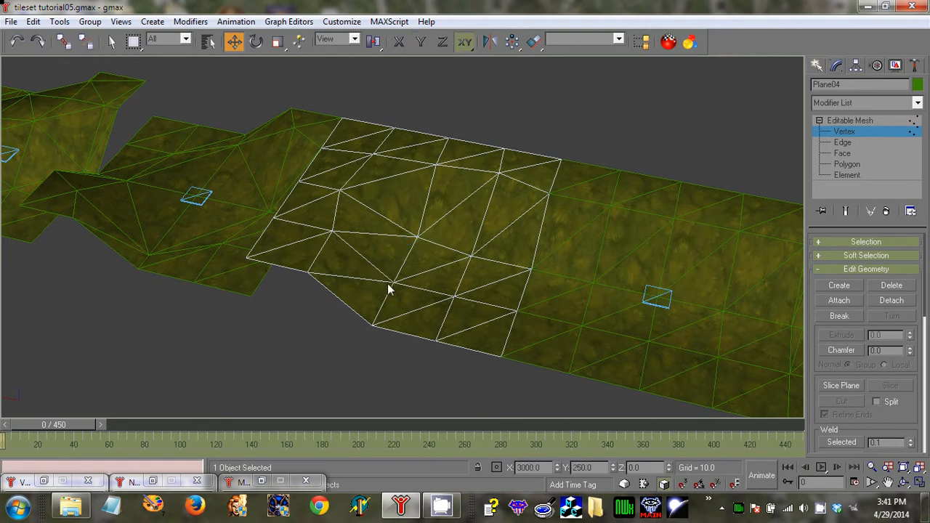
pyautogui.moveTo(388, 289)
pyautogui.mouseDown()
pyautogui.moveTo(409, 245)
pyautogui.moveTo(372, 282)
pyautogui.mouseUp()
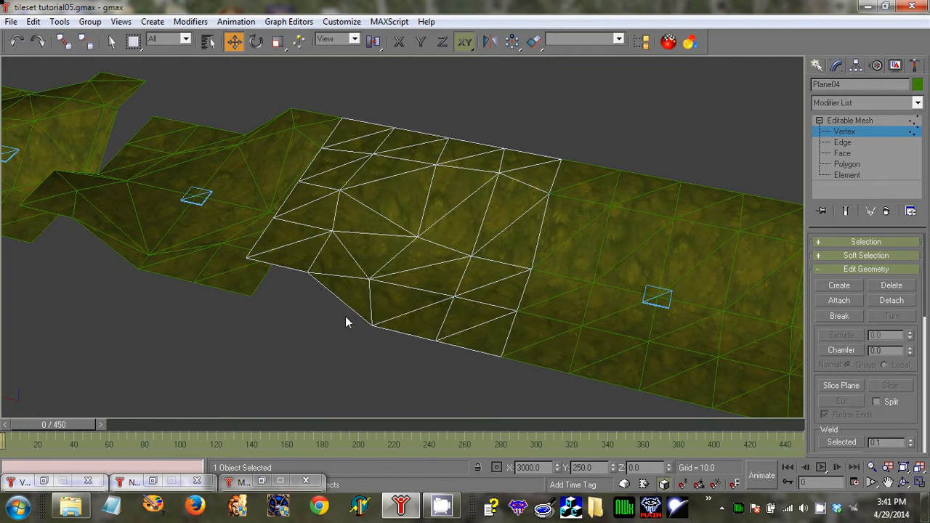
# Step: Leave vertex editing on Plane04 and examine how the borders of the raised tiles in the row line up
pyautogui.click(904, 482)
pyautogui.moveTo(506, 286); pyautogui.dragTo(415, 312)
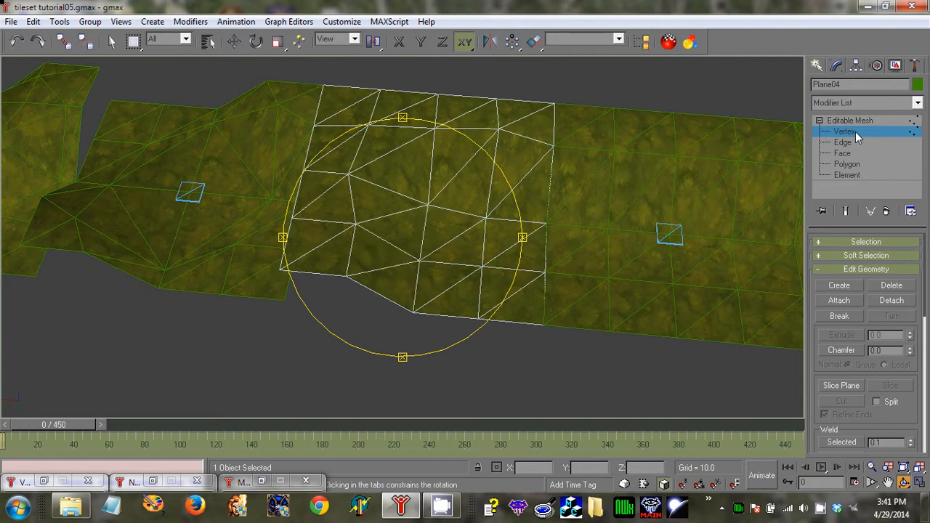
pyautogui.moveTo(452, 252); pyautogui.dragTo(395, 268)
pyautogui.moveTo(388, 291); pyautogui.dragTo(342, 210, button='middle')
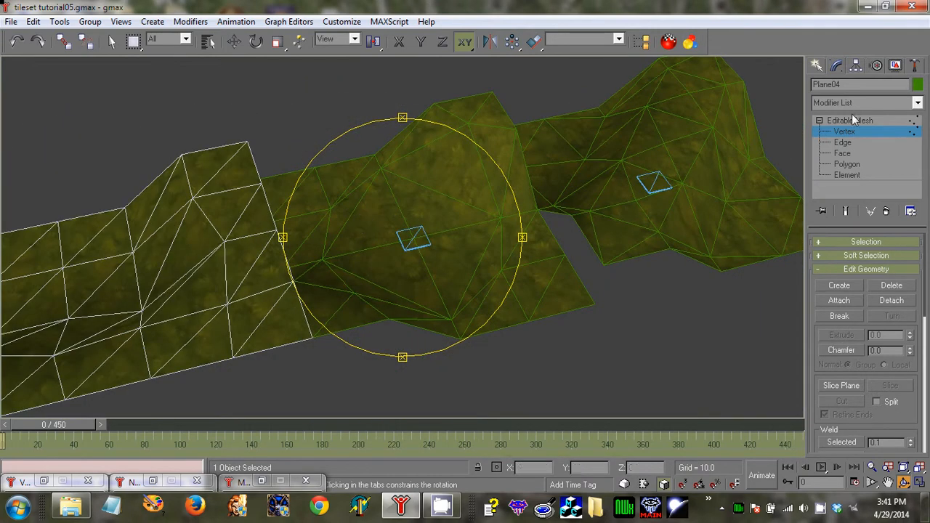
pyautogui.click(872, 137)
pyautogui.moveTo(416, 269); pyautogui.dragTo(364, 255, button='middle')
pyautogui.click(904, 483)
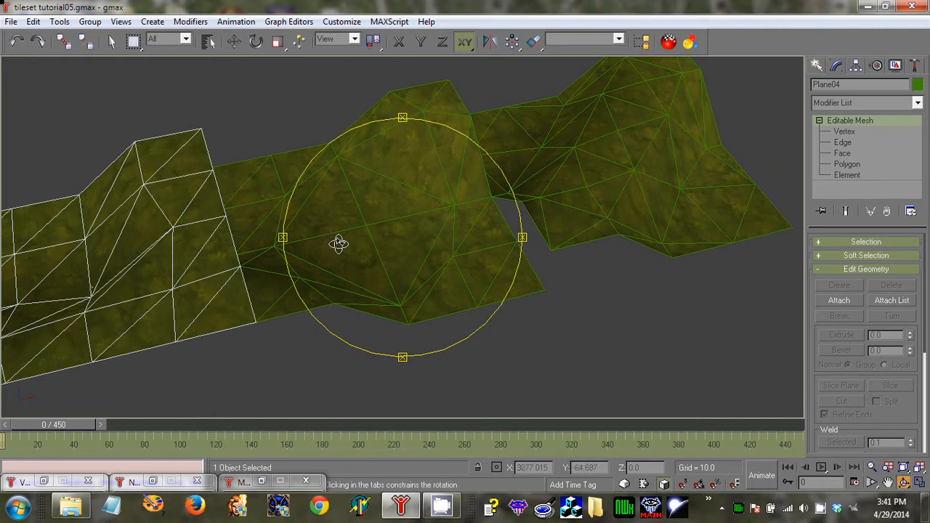
pyautogui.moveTo(348, 244); pyautogui.dragTo(402, 241)
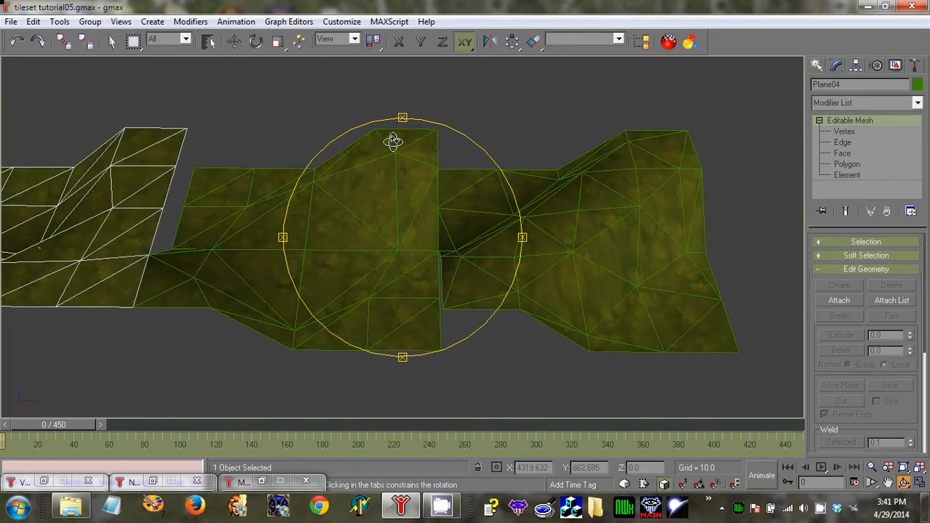
pyautogui.moveTo(405, 352); pyautogui.dragTo(315, 269)
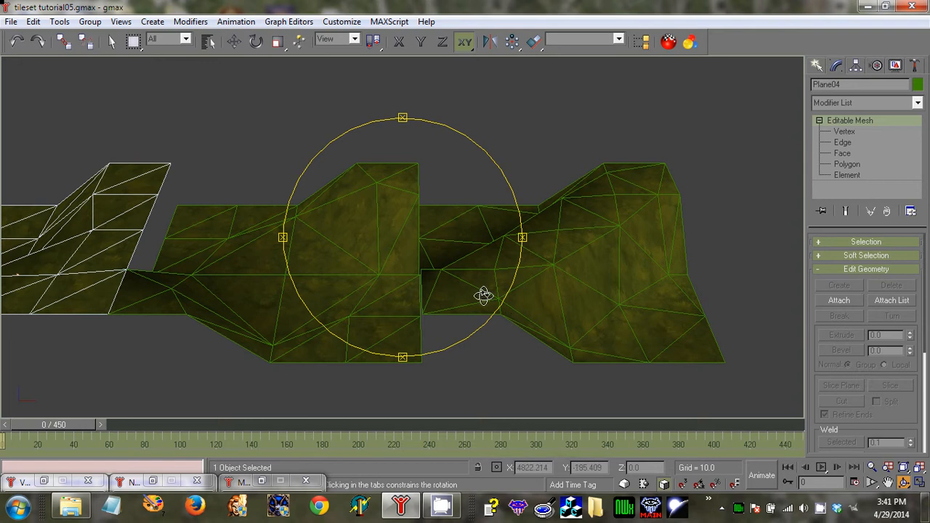
# Step: Select the Plane05 and Plane06 ground meshes in turn and examine their slopes and triangle layout
pyautogui.press('w')
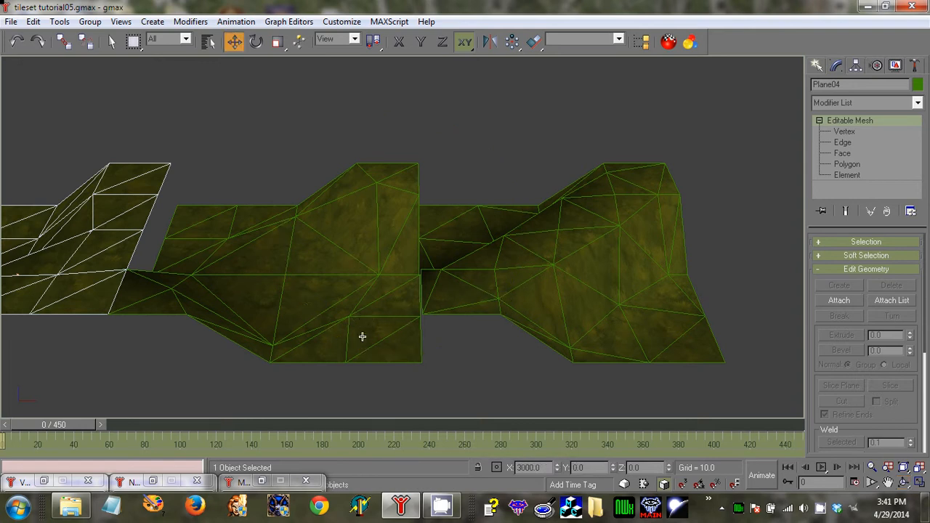
pyautogui.click(362, 337)
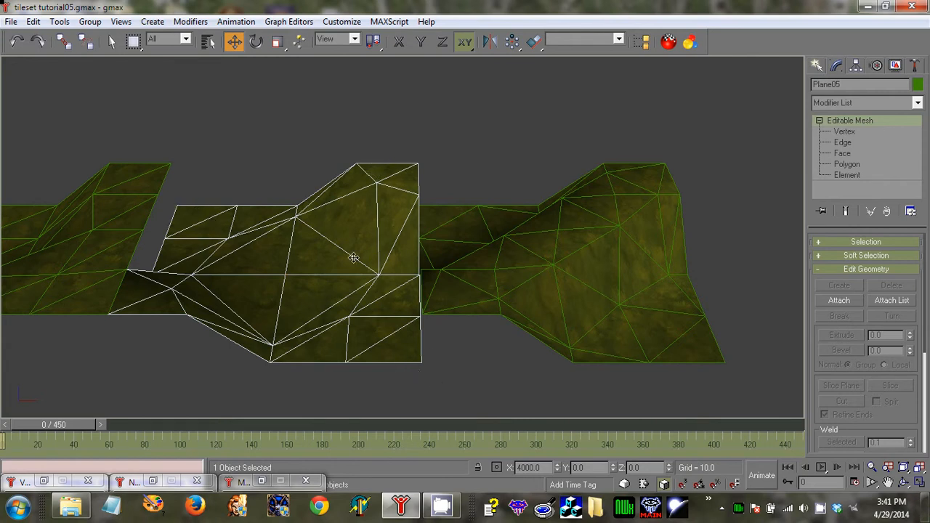
pyautogui.moveTo(416, 271); pyautogui.dragTo(300, 256, button='middle')
pyautogui.click(470, 238)
pyautogui.click(901, 480)
pyautogui.moveTo(411, 235); pyautogui.dragTo(502, 278)
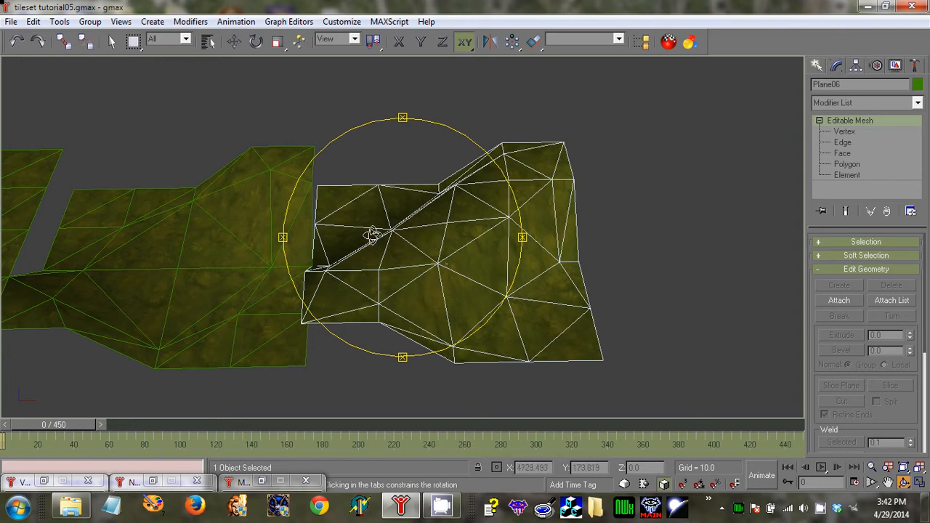
pyautogui.moveTo(457, 272); pyautogui.dragTo(441, 299)
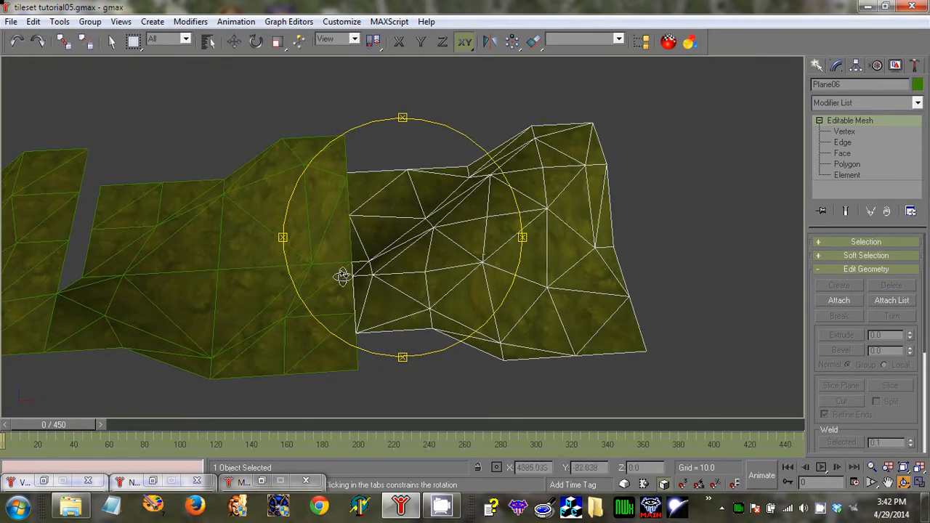
# Step: Inspect the border triangles of the Plane05 ground mesh in face editing, and return to object level
pyautogui.rightClick(301, 212)
pyautogui.click(301, 211)
pyautogui.click(841, 153)
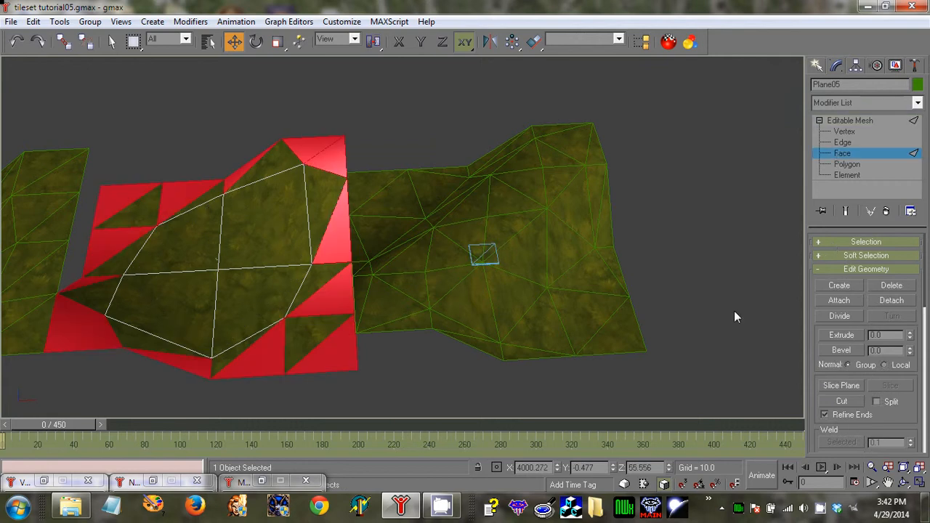
pyautogui.click(904, 482)
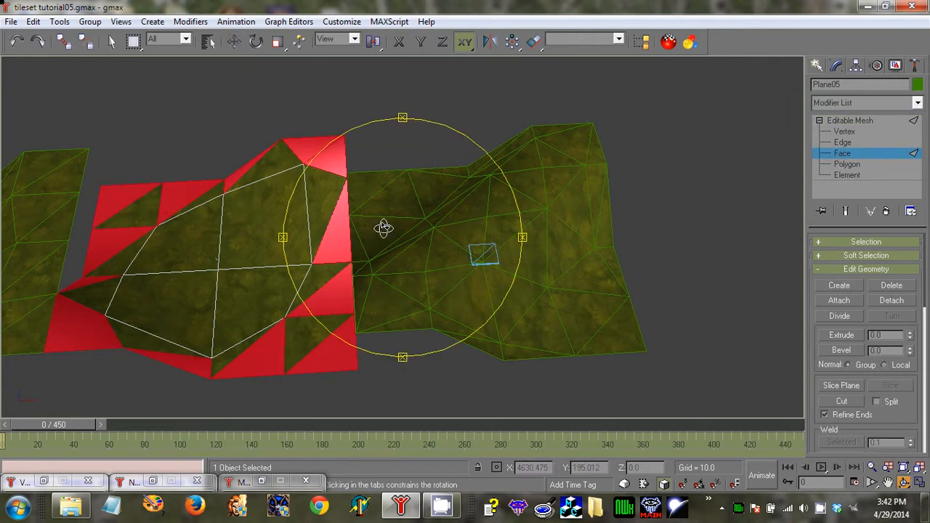
pyautogui.moveTo(382, 226)
pyautogui.mouseDown()
pyautogui.moveTo(374, 256)
pyautogui.moveTo(375, 216)
pyautogui.moveTo(376, 237)
pyautogui.mouseUp()
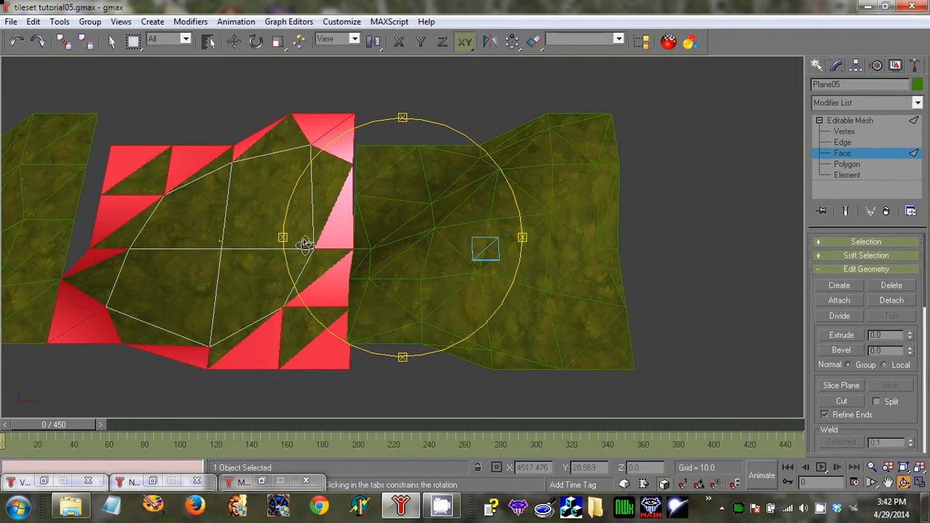
pyautogui.moveTo(394, 249); pyautogui.dragTo(332, 276, button='middle')
pyautogui.rightClick(429, 220)
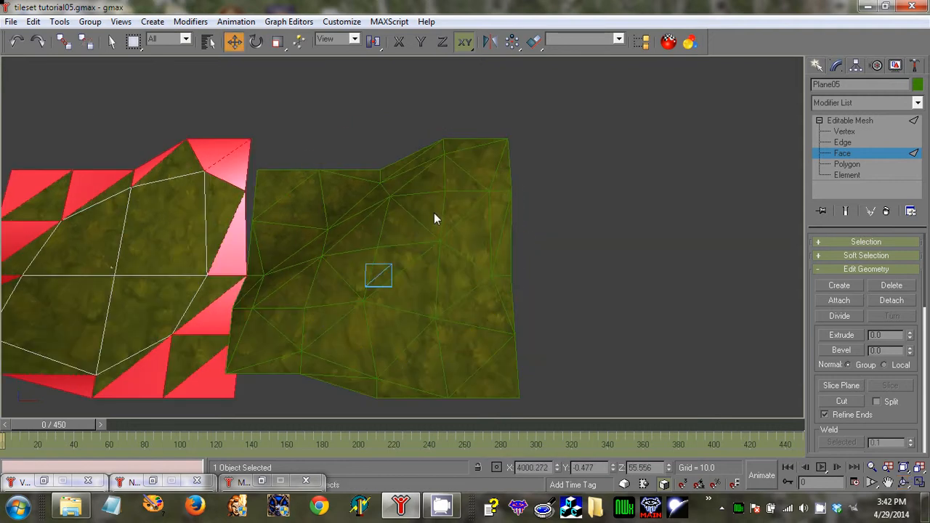
pyautogui.click(782, 162)
pyautogui.click(842, 155)
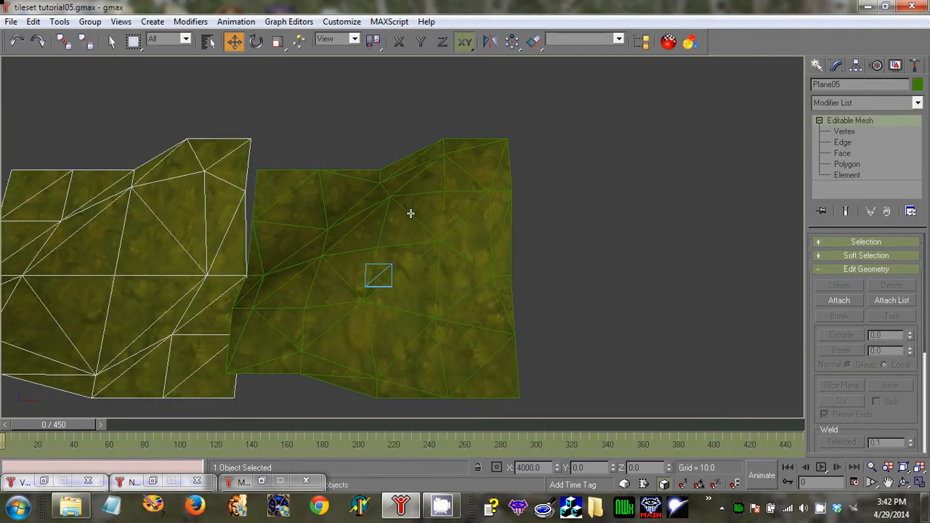
# Step: Select the Plane06 ground mesh and inspect its border triangles in face editing from several angles
pyautogui.click(410, 213)
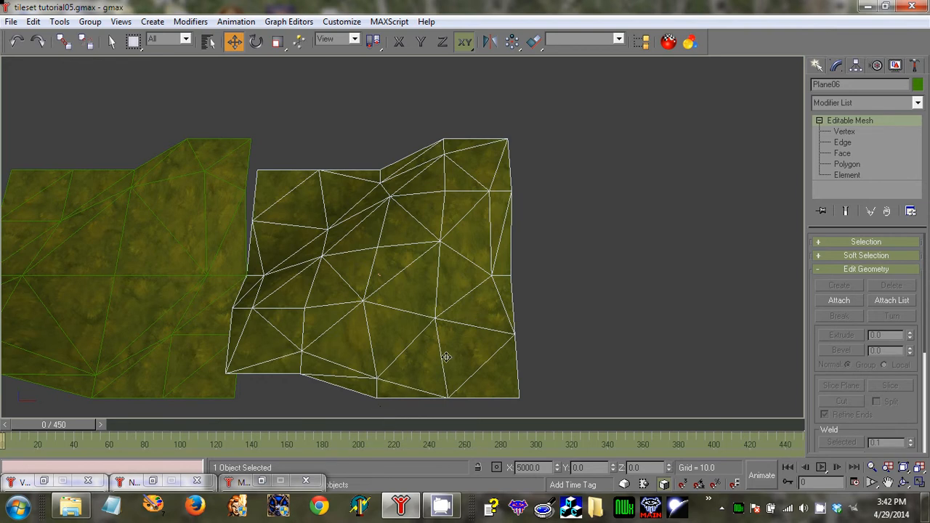
pyautogui.click(842, 142)
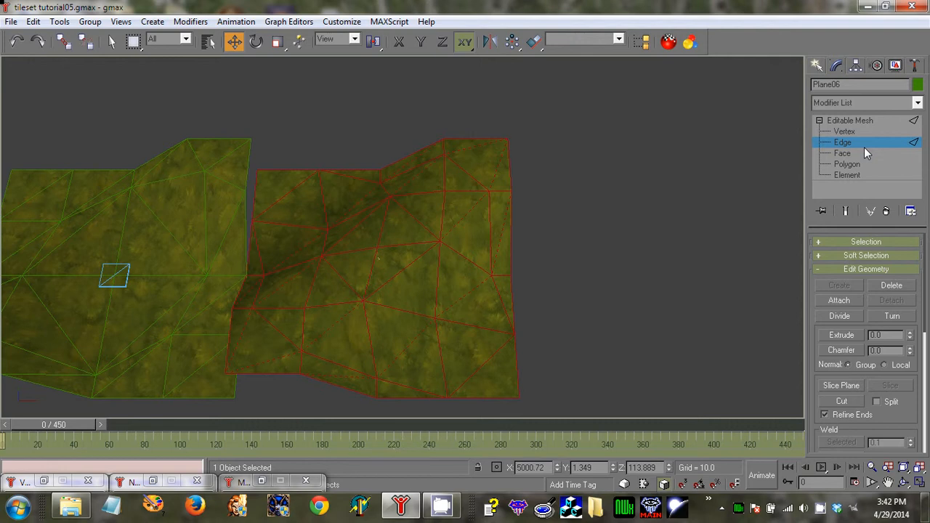
pyautogui.click(843, 154)
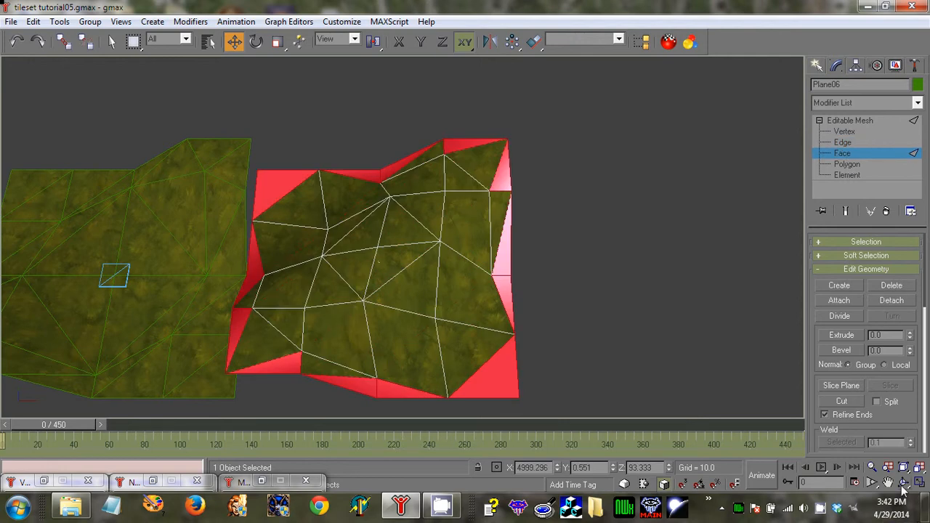
pyautogui.press('e')
pyautogui.scroll(6, 384, 264)
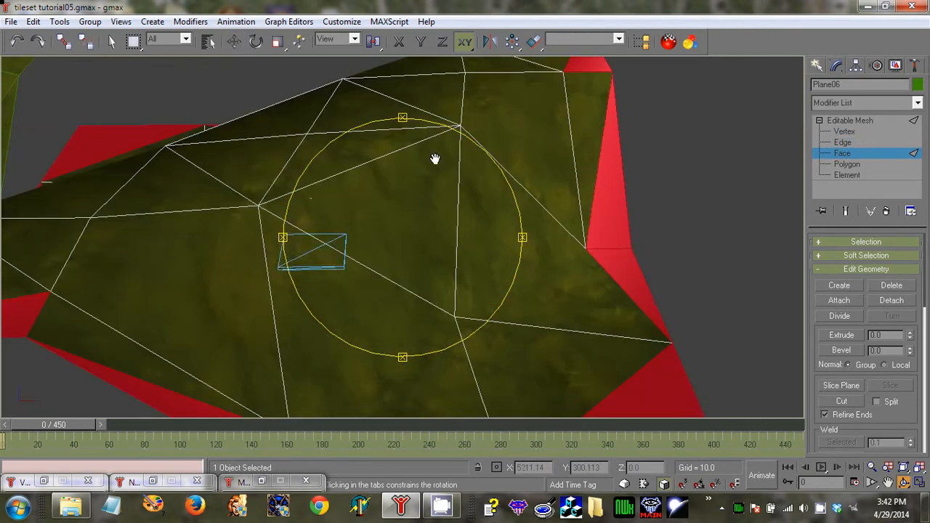
pyautogui.scroll(-1, 454, 240)
pyautogui.scroll(-5, 471, 264)
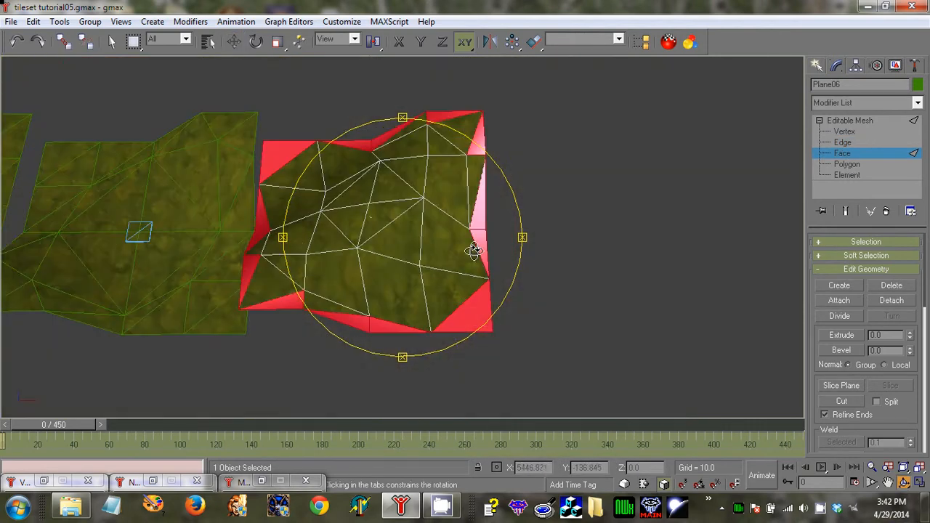
pyautogui.moveTo(480, 252)
pyautogui.keyDown('alt'); pyautogui.mouseDown(button='middle')
pyautogui.moveTo(366, 216)
pyautogui.moveTo(353, 201)
pyautogui.moveTo(417, 191)
pyautogui.moveTo(484, 254)
pyautogui.moveTo(484, 287)
pyautogui.moveTo(504, 228)
pyautogui.moveTo(497, 211)
pyautogui.moveTo(482, 225)
pyautogui.moveTo(378, 231)
pyautogui.moveTo(458, 236)
pyautogui.mouseUp(button='middle'); pyautogui.keyUp('alt')
pyautogui.press('w')
# Step: Examine the edges along Plane06's curved slope in edge editing from low and overhead angles
pyautogui.click(843, 143)
pyautogui.scroll(4, 377, 230)
pyautogui.moveTo(405, 233); pyautogui.dragTo(452, 216)
pyautogui.moveTo(386, 251); pyautogui.dragTo(361, 245)
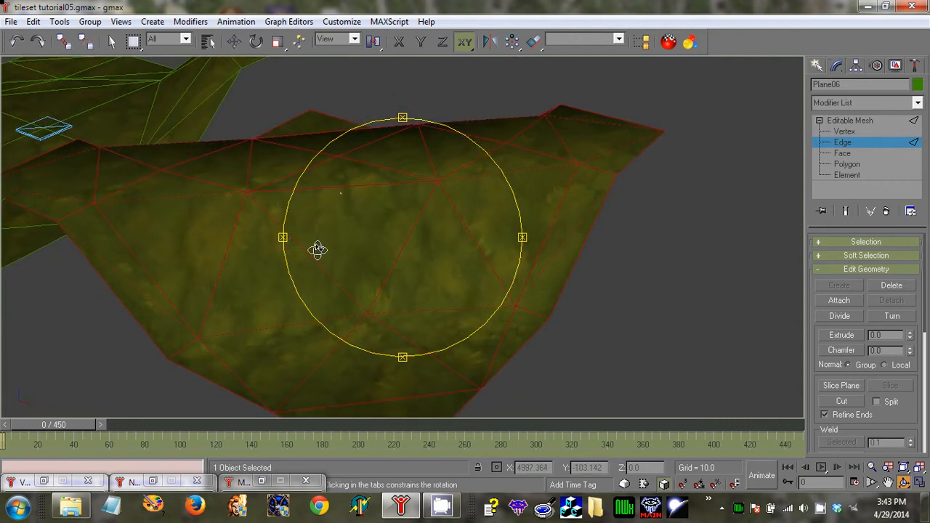
pyautogui.moveTo(318, 250); pyautogui.dragTo(420, 254)
pyautogui.moveTo(365, 262); pyautogui.dragTo(637, 237)
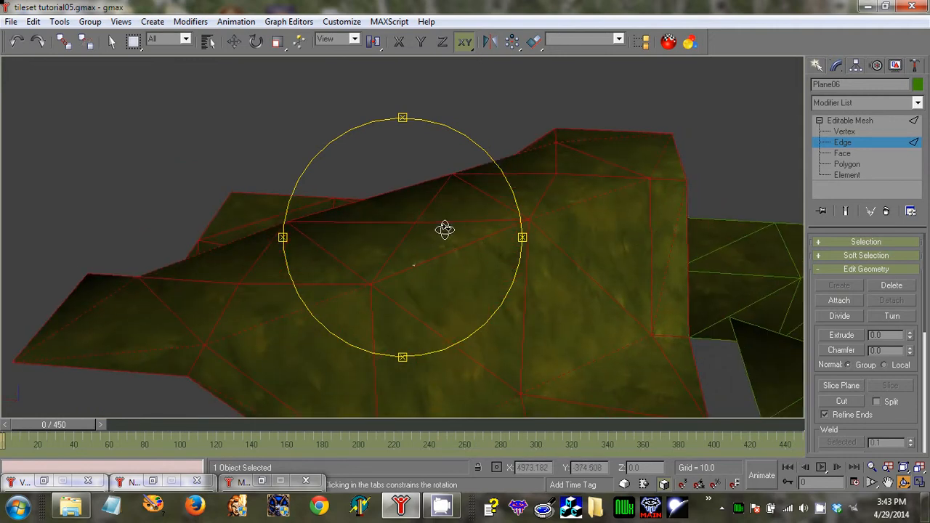
pyautogui.moveTo(445, 230); pyautogui.dragTo(469, 232)
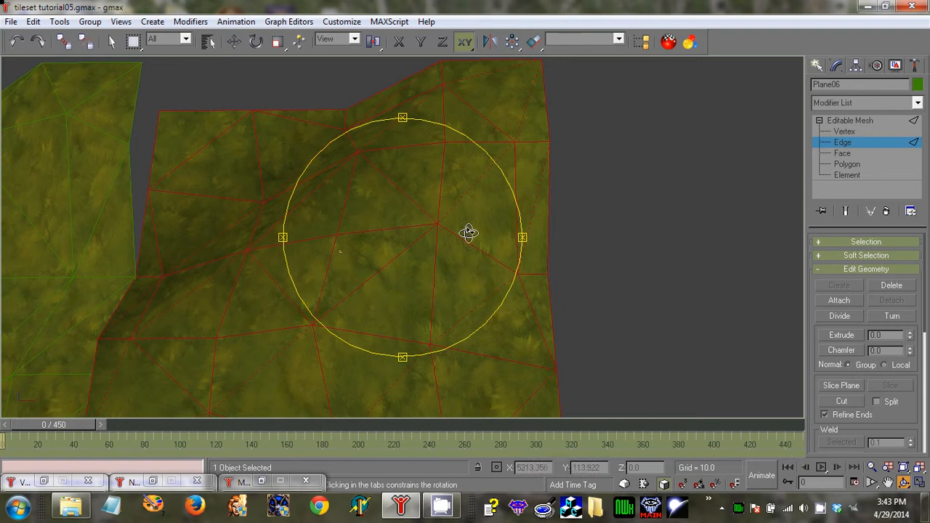
# Step: Move three of Plane06's inner slope vertices in XY using vertex editing, shifting the middle one about 34 units toward +X and −Y
pyautogui.click(847, 131)
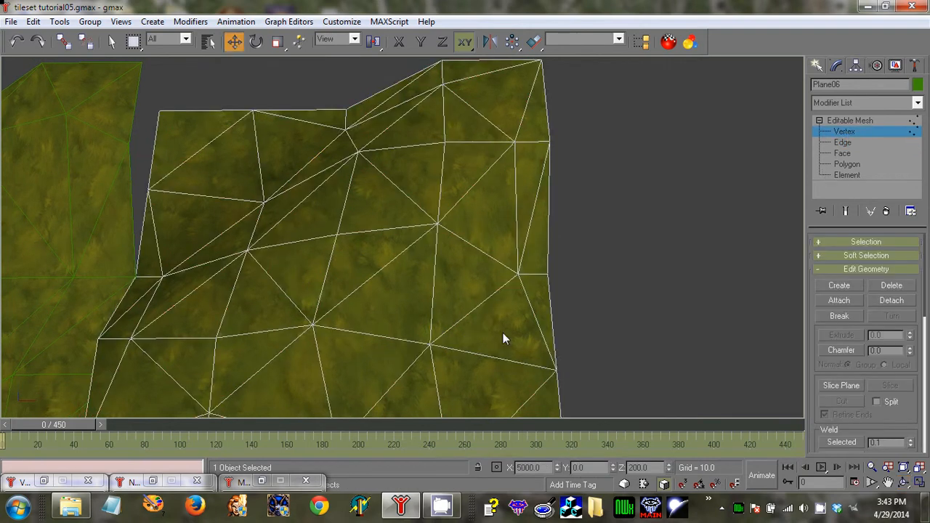
pyautogui.moveTo(400, 317); pyautogui.dragTo(435, 294, button='middle')
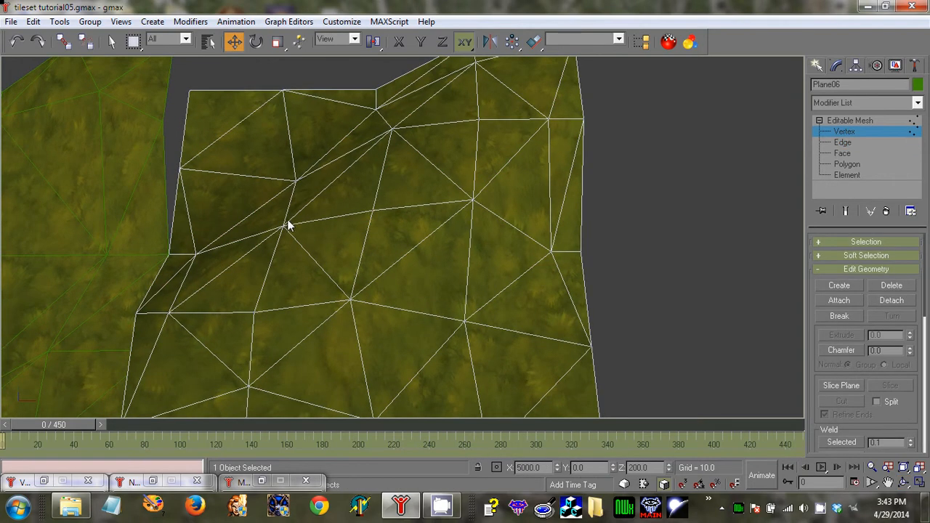
pyautogui.moveTo(294, 246)
pyautogui.mouseDown()
pyautogui.moveTo(288, 229)
pyautogui.moveTo(300, 245)
pyautogui.mouseUp()
pyautogui.moveTo(354, 302); pyautogui.dragTo(368, 315)
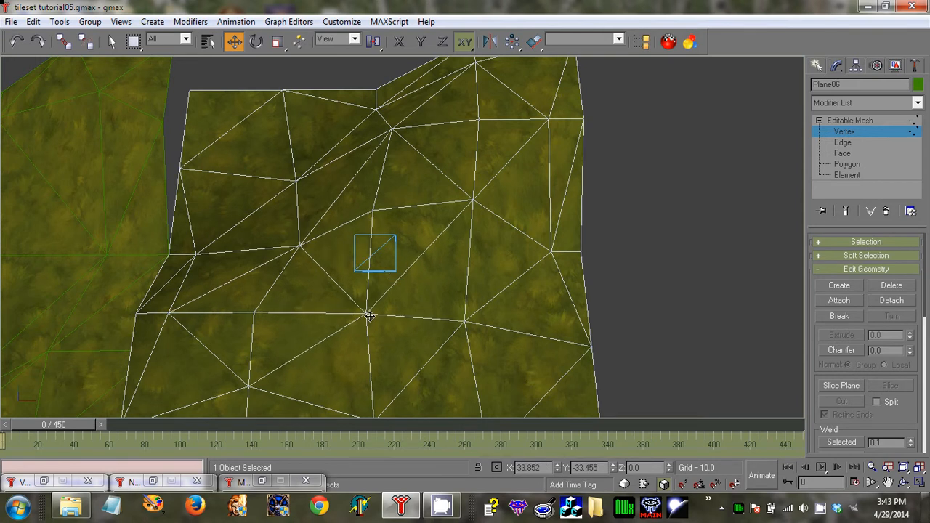
pyautogui.moveTo(465, 321); pyautogui.dragTo(486, 339)
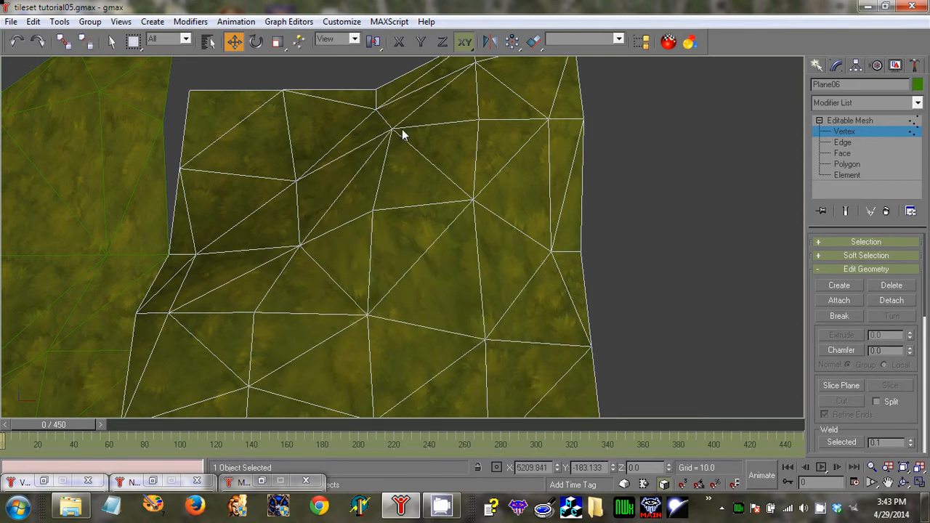
# Step: Shift four more of Plane06's inner vertices slightly toward +X and −Y, and check the reshaped slope from several angles
pyautogui.moveTo(393, 128); pyautogui.dragTo(414, 147)
pyautogui.moveTo(471, 199); pyautogui.dragTo(487, 210)
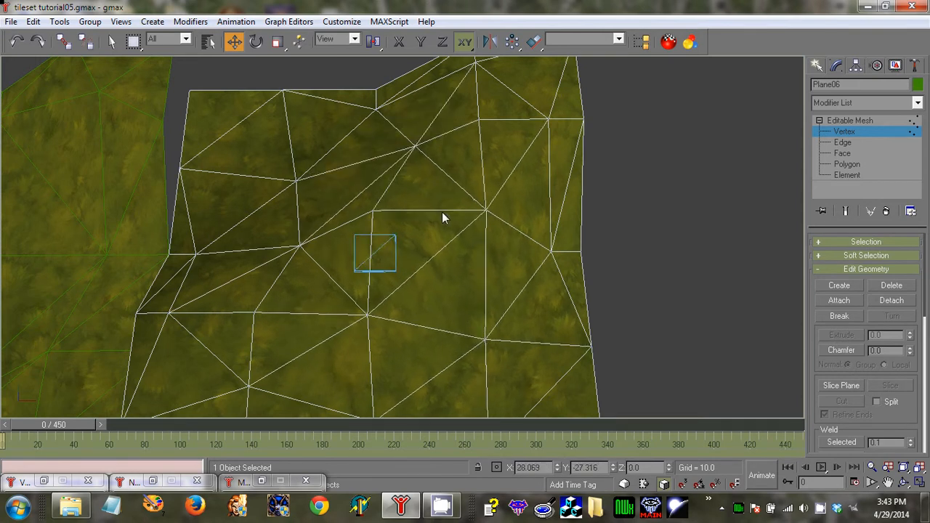
pyautogui.moveTo(372, 210); pyautogui.dragTo(385, 224)
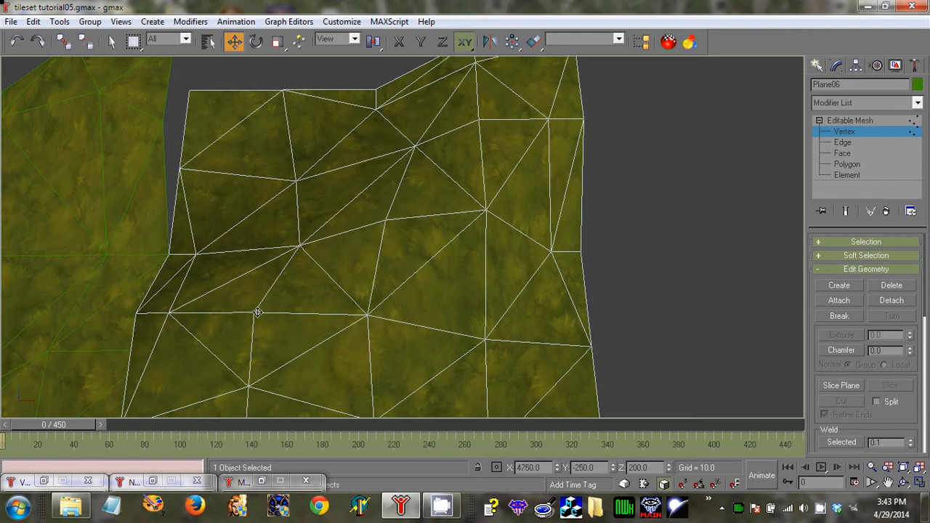
pyautogui.moveTo(257, 313); pyautogui.dragTo(267, 317)
pyautogui.click(904, 483)
pyautogui.moveTo(439, 297); pyautogui.dragTo(321, 336)
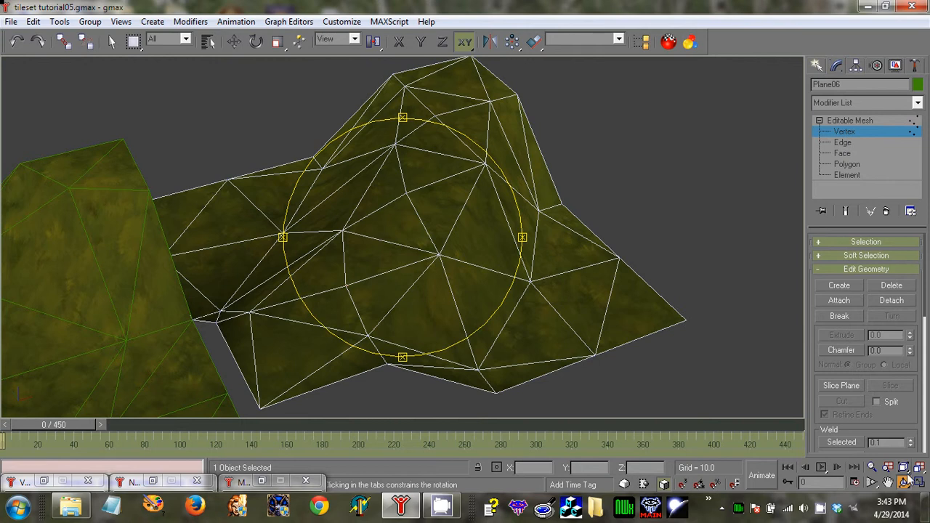
pyautogui.moveTo(483, 244); pyautogui.dragTo(466, 309)
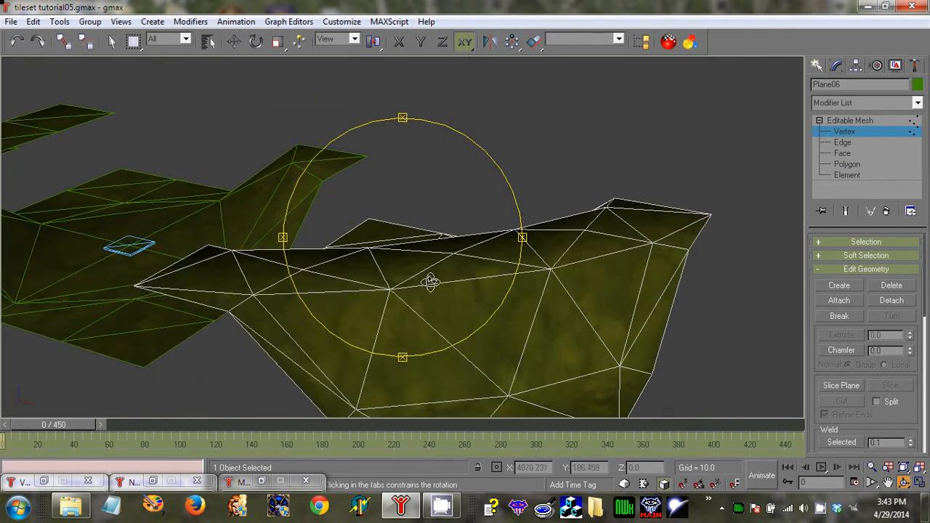
pyautogui.moveTo(430, 282); pyautogui.dragTo(400, 280)
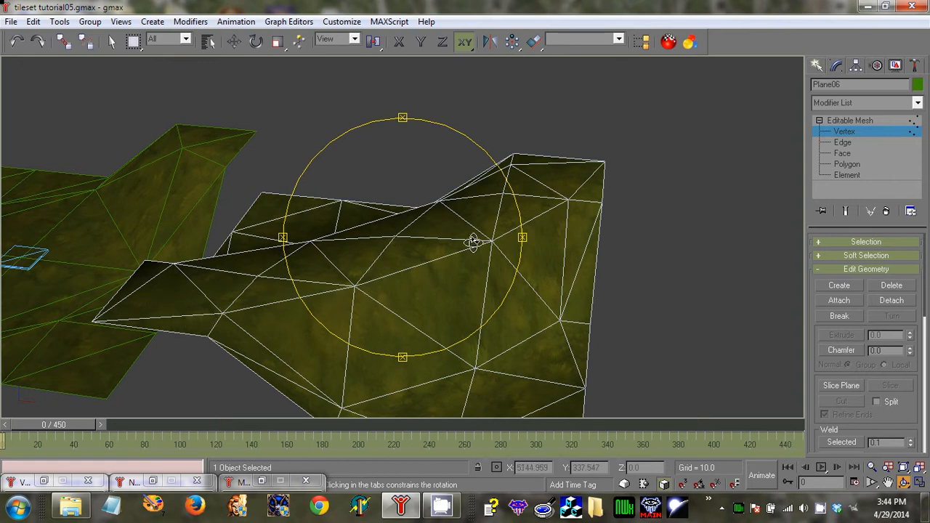
pyautogui.moveTo(454, 244); pyautogui.dragTo(461, 260)
# Step: Try target welding two of Plane06's slope vertices onto neighbouring inner vertices, and inspect the simplified slope
pyautogui.rightClick(375, 236)
pyautogui.rightClick(348, 207)
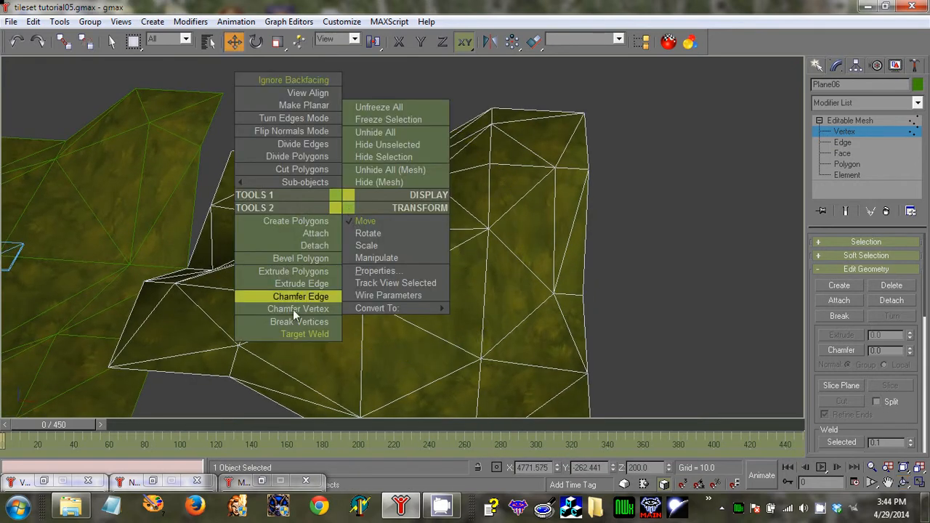
pyautogui.click(298, 329)
pyautogui.moveTo(263, 293); pyautogui.dragTo(363, 298)
pyautogui.moveTo(392, 228); pyautogui.dragTo(429, 178)
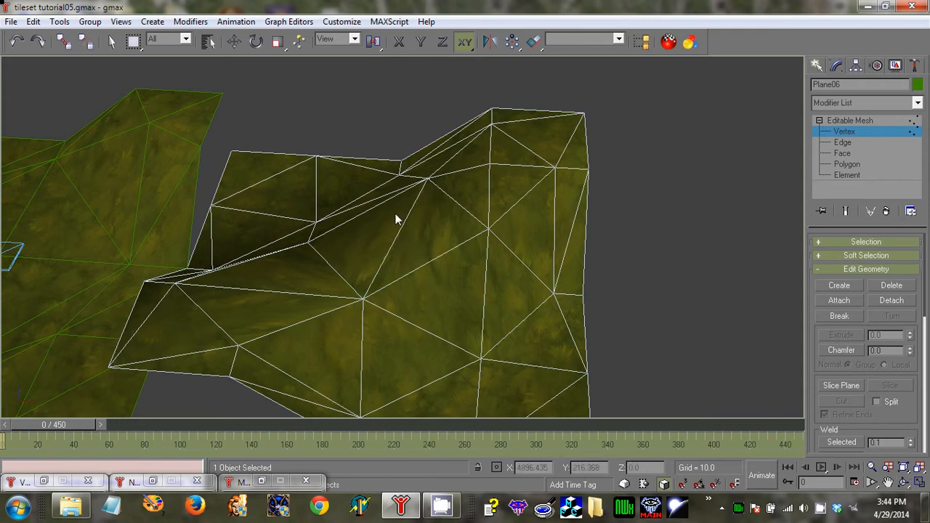
pyautogui.click(905, 485)
pyautogui.moveTo(412, 269); pyautogui.dragTo(473, 268)
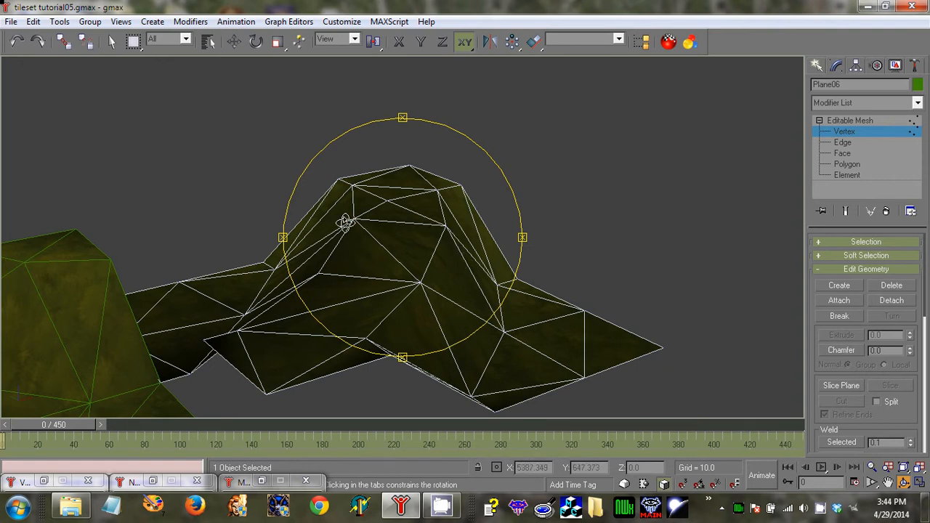
pyautogui.moveTo(318, 256); pyautogui.dragTo(592, 331)
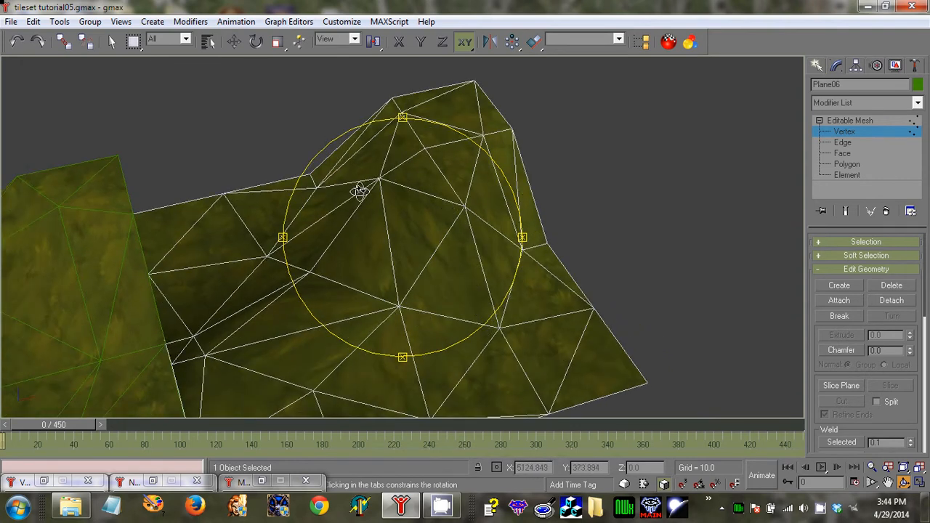
pyautogui.moveTo(435, 252); pyautogui.dragTo(423, 239)
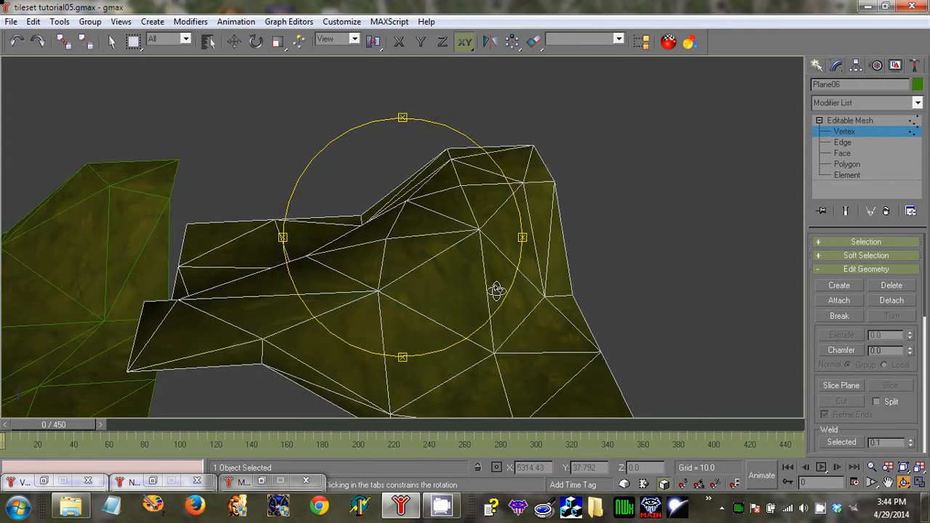
pyautogui.moveTo(495, 290); pyautogui.dragTo(437, 266)
pyautogui.moveTo(438, 265)
pyautogui.mouseDown(button='middle')
pyautogui.moveTo(415, 284)
pyautogui.moveTo(424, 259)
pyautogui.mouseUp(button='middle')
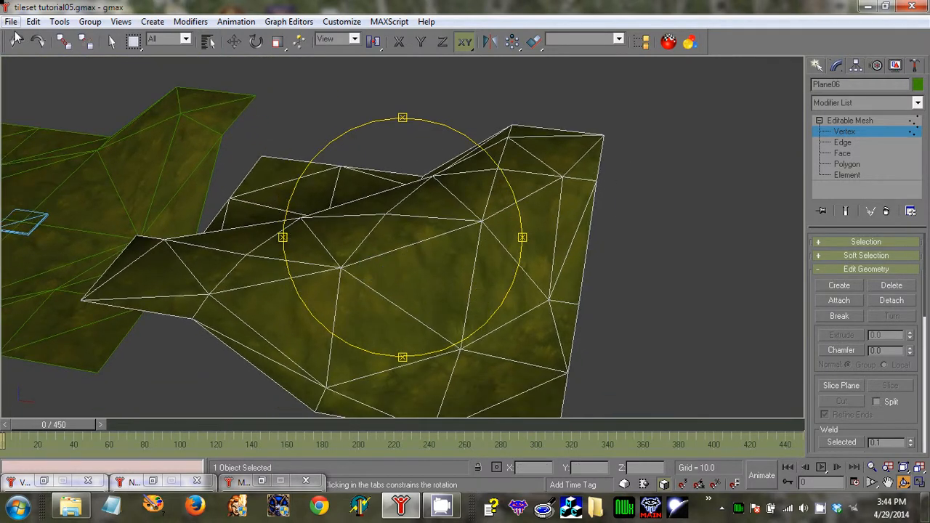
# Step: Hide the edged faces display to examine Plane06's shading without wireframe, and show the edges again
pyautogui.rightClick(7, 63)
pyautogui.click(43, 118)
pyautogui.moveTo(349, 270); pyautogui.dragTo(386, 240)
pyautogui.rightClick(2, 64)
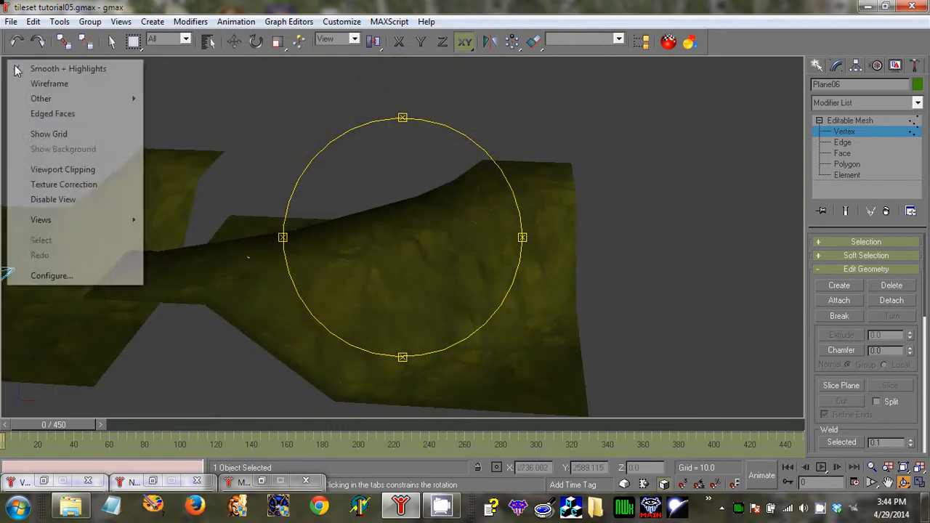
pyautogui.click(52, 112)
# Step: Raise the inner vertex just below Plane06's high back edge slightly, moving it only along Z
pyautogui.rightClick(311, 245)
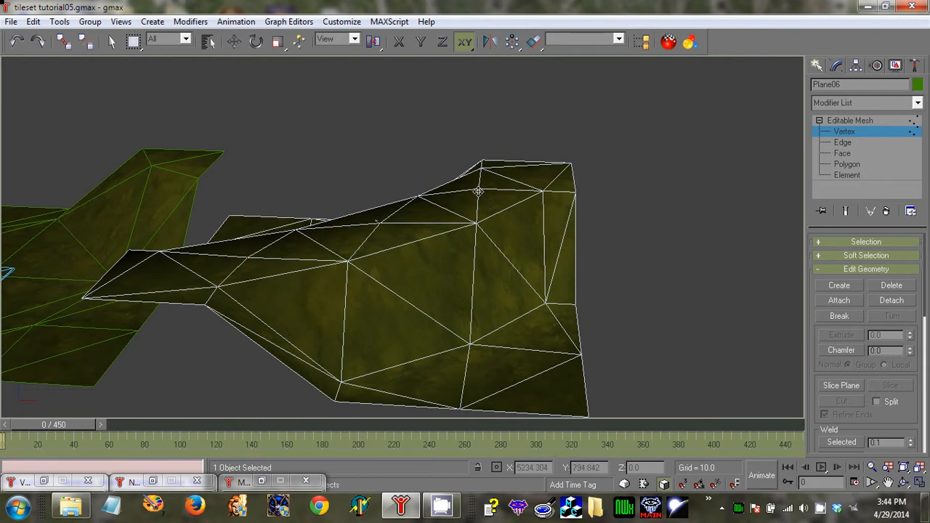
pyautogui.press('F6')
pyautogui.moveTo(476, 190)
pyautogui.mouseDown()
pyautogui.moveTo(478, 180)
pyautogui.moveTo(478, 208)
pyautogui.moveTo(478, 184)
pyautogui.mouseUp()
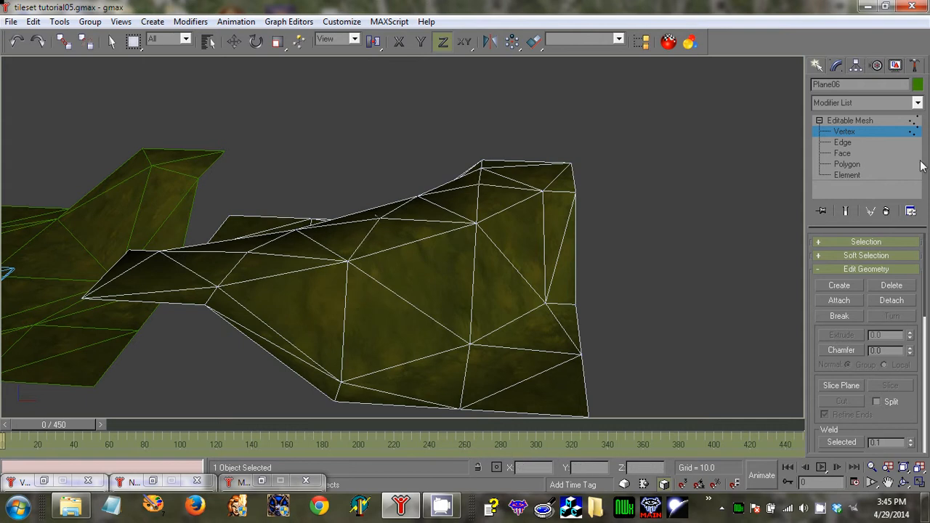
# Step: Activate edge turning on Plane06 in edge editing, and examine how the mesh fits beside the neighbouring tiles
pyautogui.click(865, 143)
pyautogui.click(893, 317)
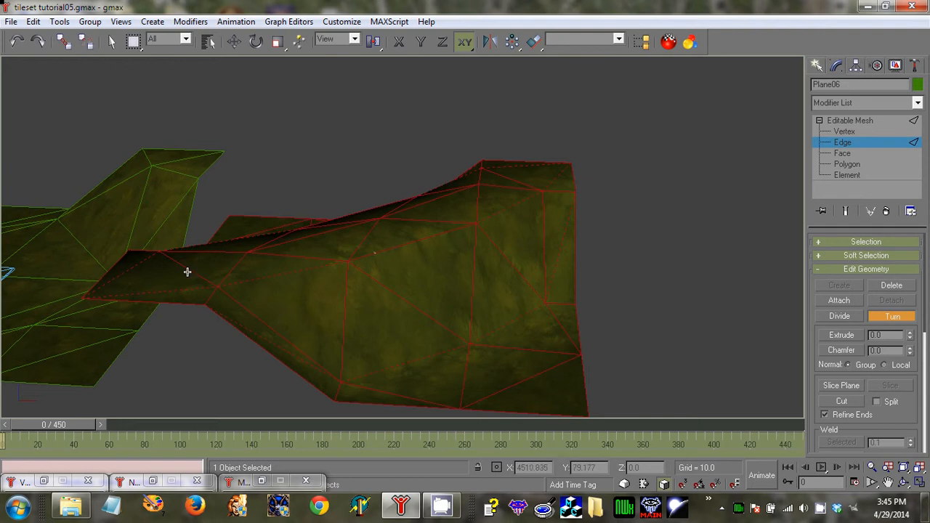
pyautogui.click(903, 483)
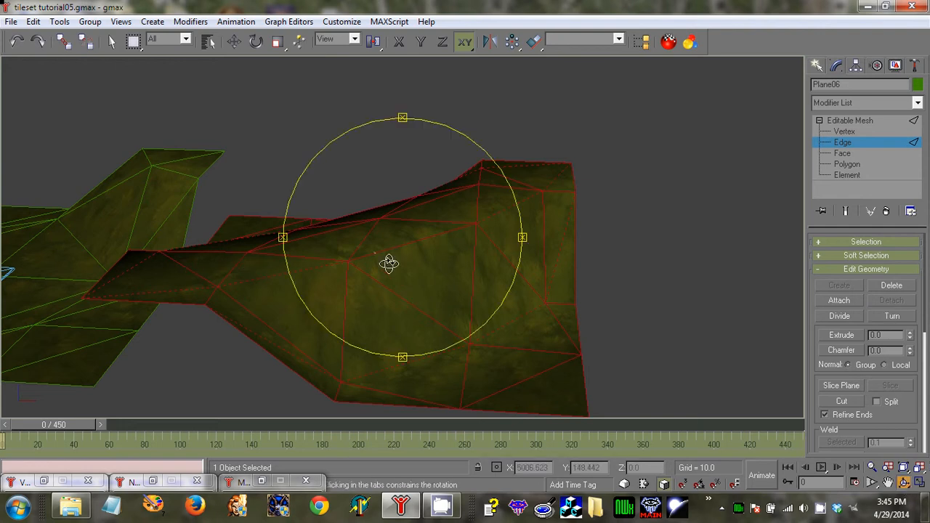
pyautogui.moveTo(388, 264); pyautogui.dragTo(405, 274)
pyautogui.scroll(-3, 406, 274)
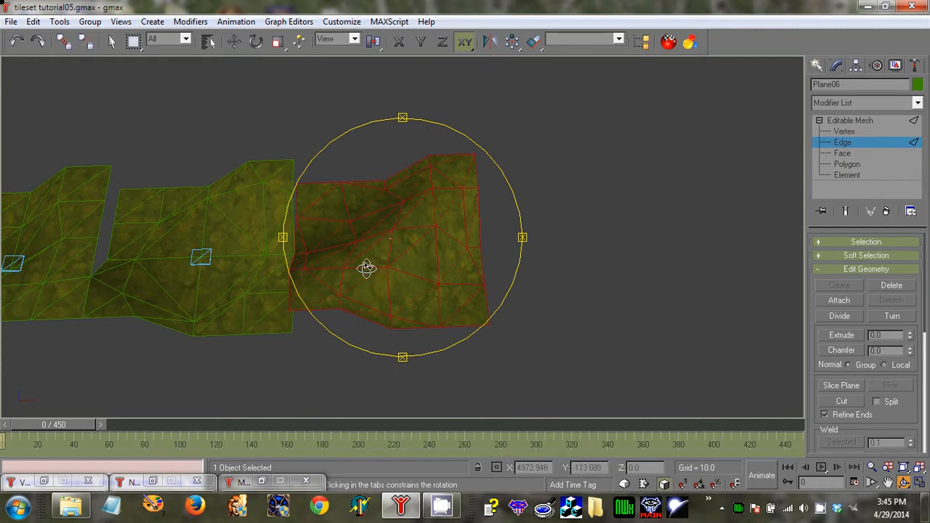
pyautogui.moveTo(312, 283); pyautogui.dragTo(368, 270, button='middle')
pyautogui.moveTo(368, 270); pyautogui.dragTo(394, 266)
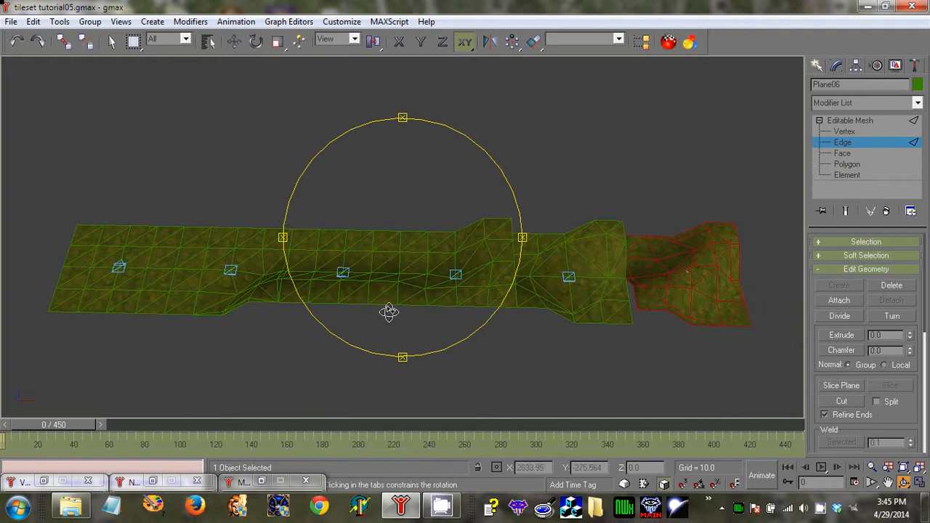
# Step: Leave edge editing on Plane06, clear the selection, and examine the whole row of terrain tiles from an angled view
pyautogui.moveTo(389, 312); pyautogui.dragTo(391, 289)
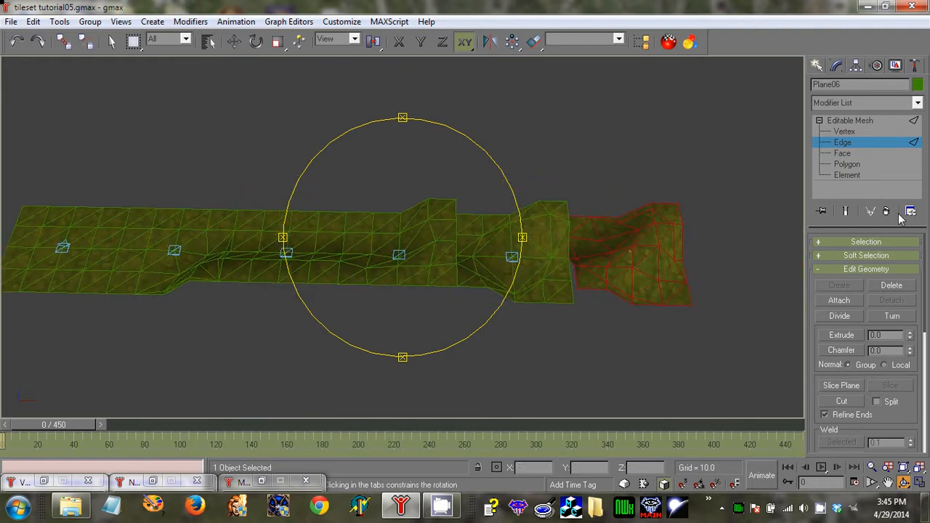
pyautogui.click(858, 146)
pyautogui.click(548, 347)
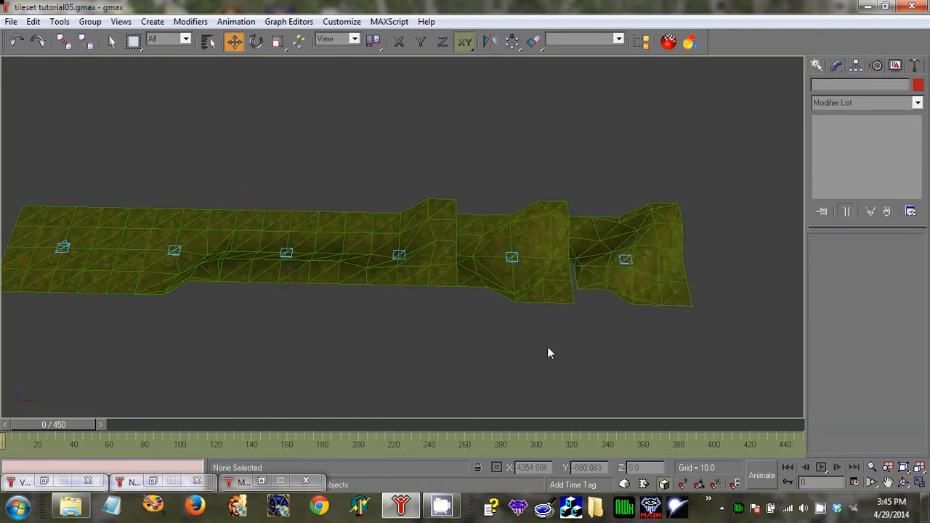
pyautogui.moveTo(380, 335); pyautogui.dragTo(492, 345, button='middle')
pyautogui.click(904, 483)
pyautogui.moveTo(371, 262); pyautogui.dragTo(376, 280, button='middle')
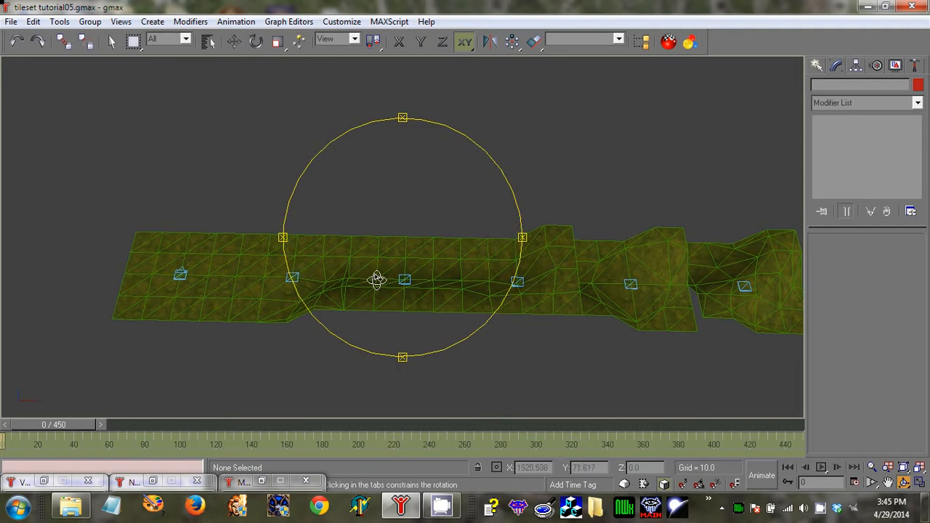
pyautogui.moveTo(399, 296); pyautogui.dragTo(422, 272)
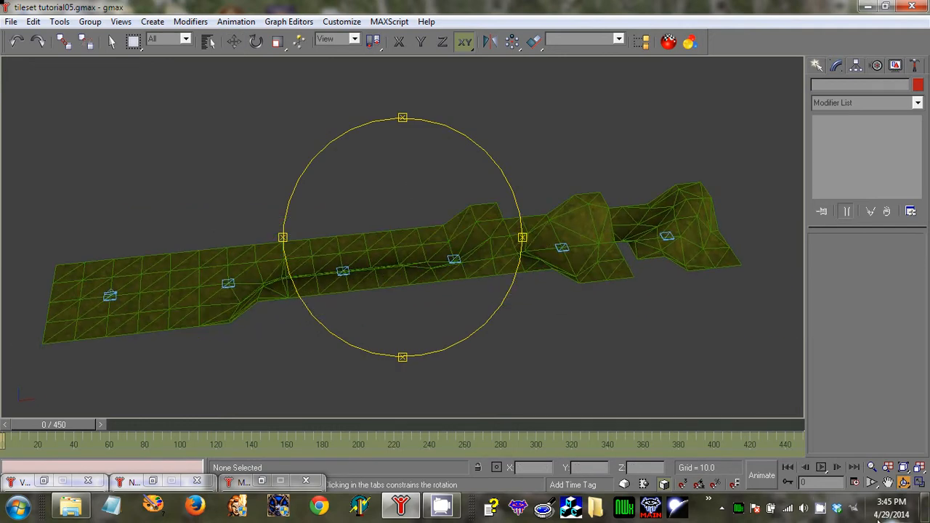
pyautogui.rightClick(820, 511)
pyautogui.click(836, 500)
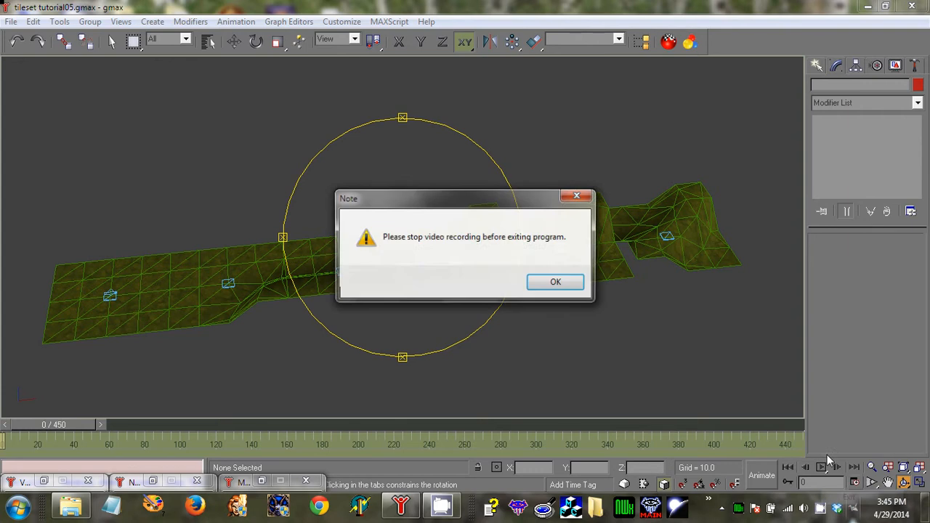
pyautogui.click(557, 283)
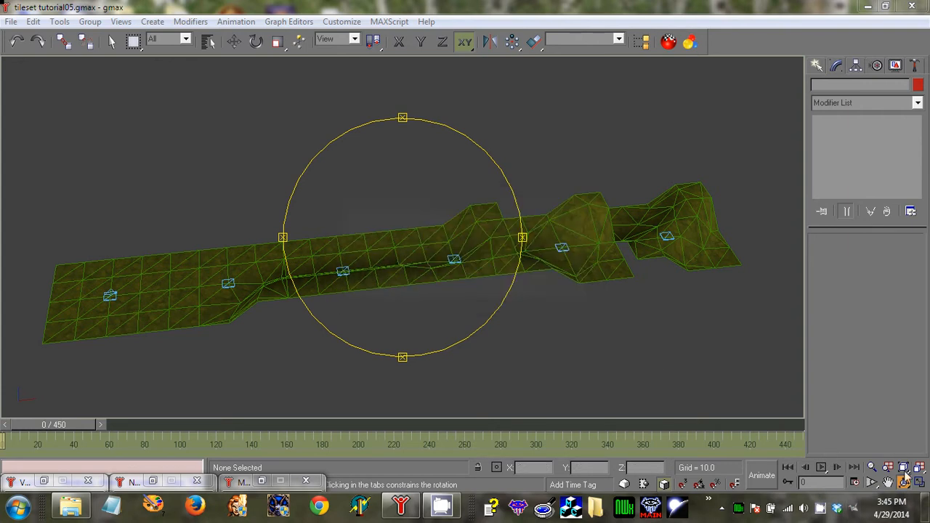